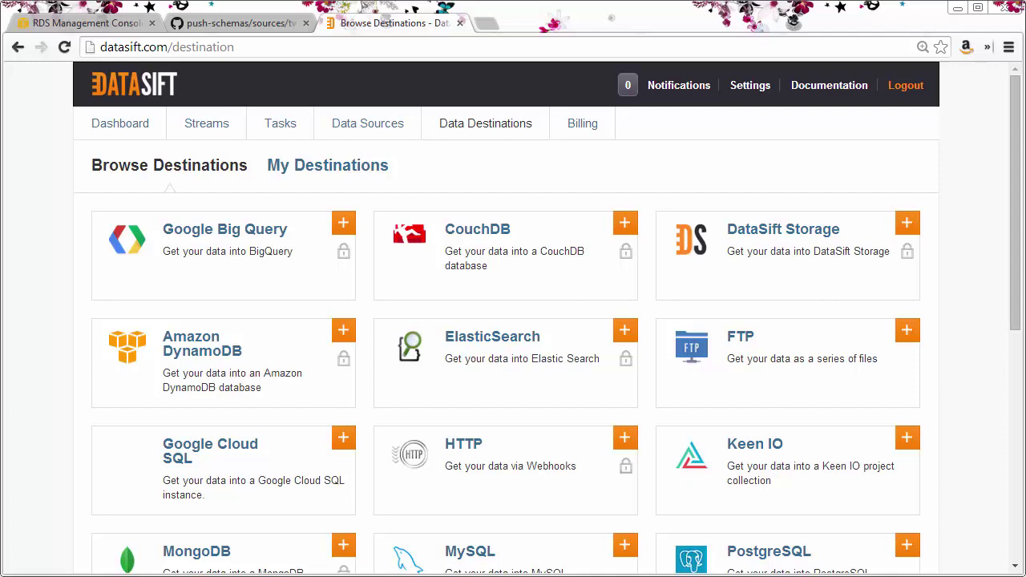
# Switch to Sublime Text to show twitter_mapping.ini with its [twitter] field mappings
pyautogui.hotkey('alt', 'Tab')
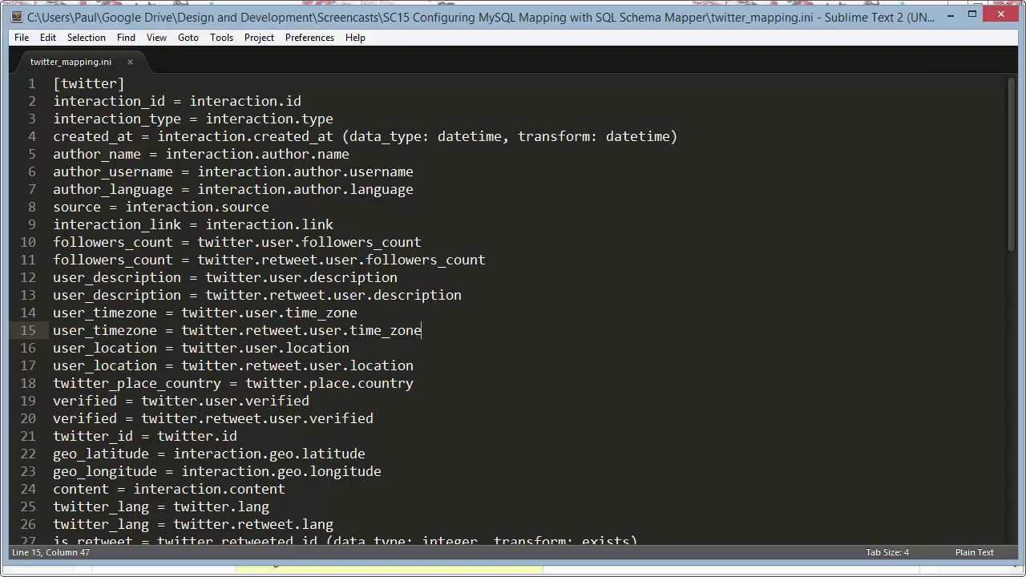
# Expand the screencast RDS instance to reveal its MySQL endpoint on port 3306 and database first_db
pyautogui.hotkey('alt', 'Tab')
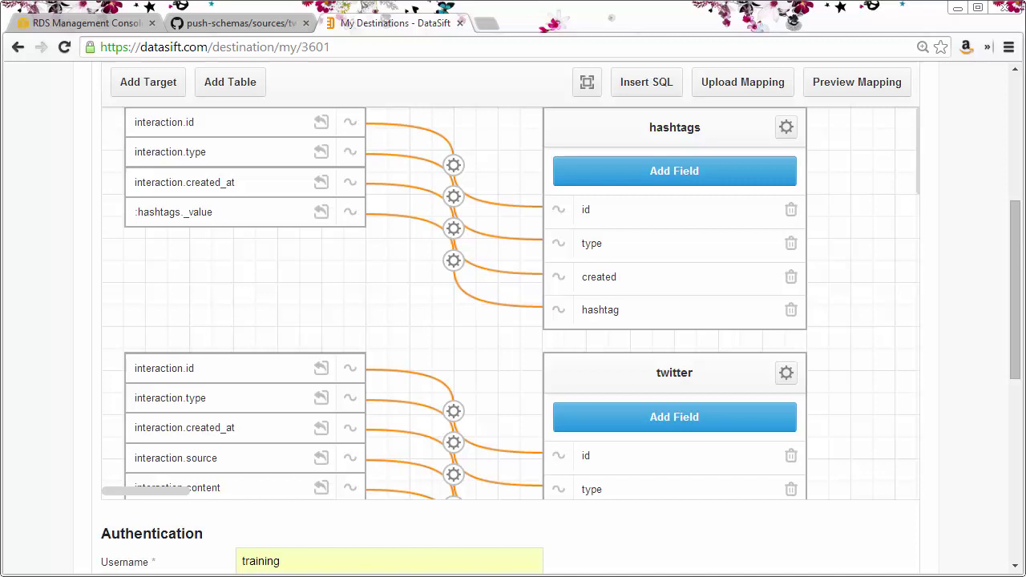
pyautogui.click(116, 28)
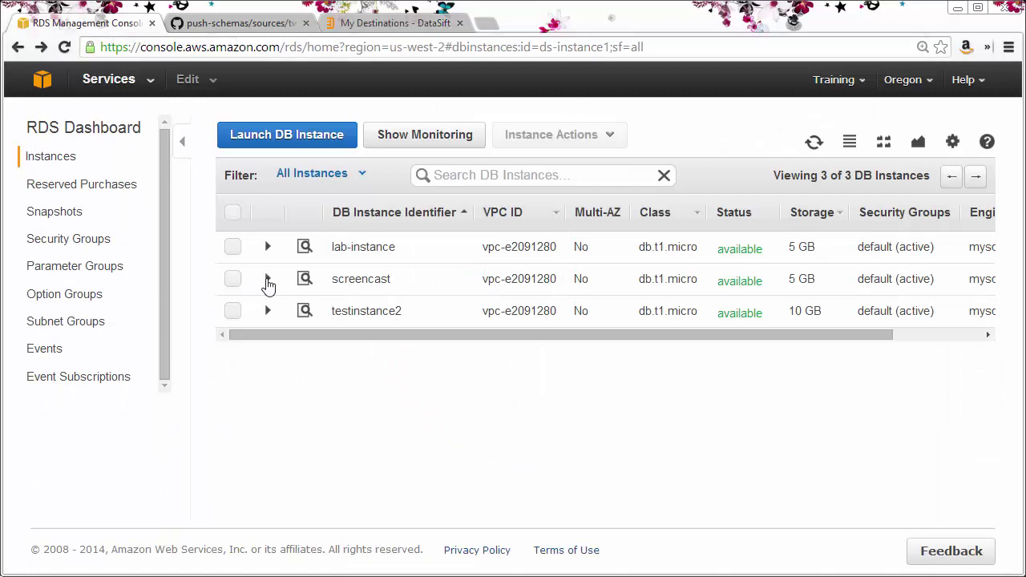
pyautogui.click(268, 280)
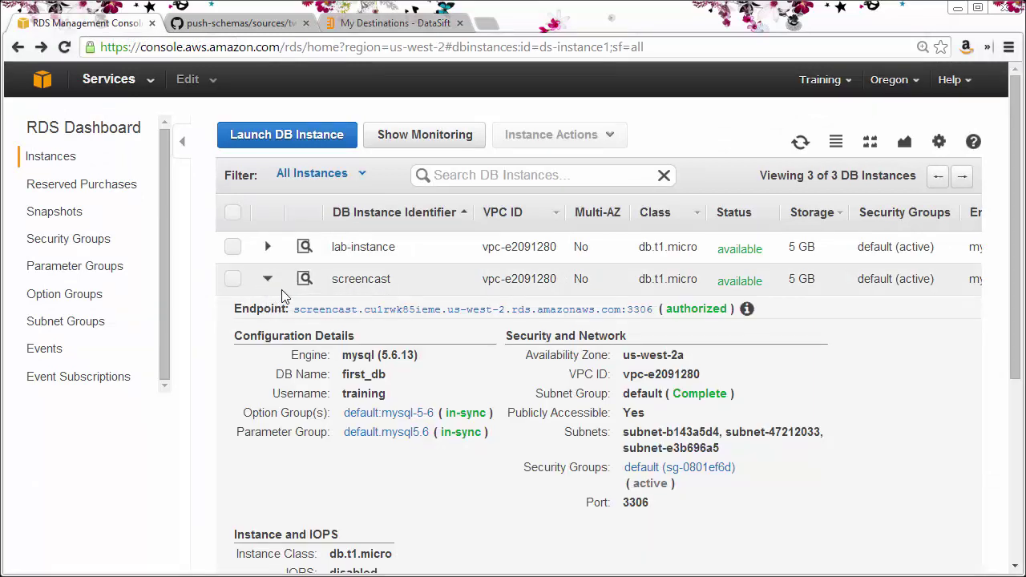
pyautogui.moveTo(293, 309); pyautogui.dragTo(384, 312)
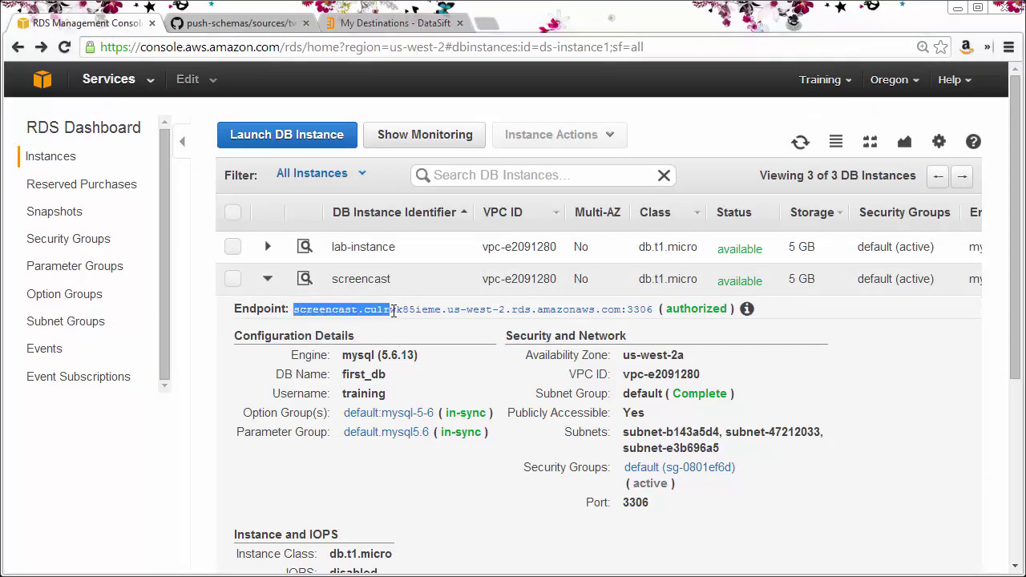
# Connect HeidiSQL to the Screencast server and inspect the twitter and hashtags table columns in first_db
pyautogui.moveTo(388, 374); pyautogui.dragTo(342, 374)
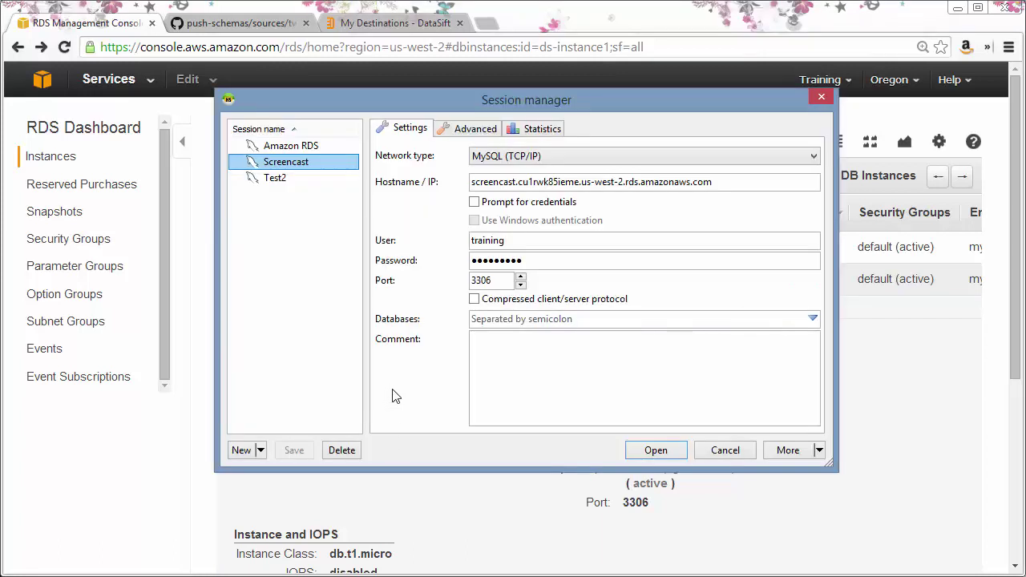
pyautogui.click(656, 450)
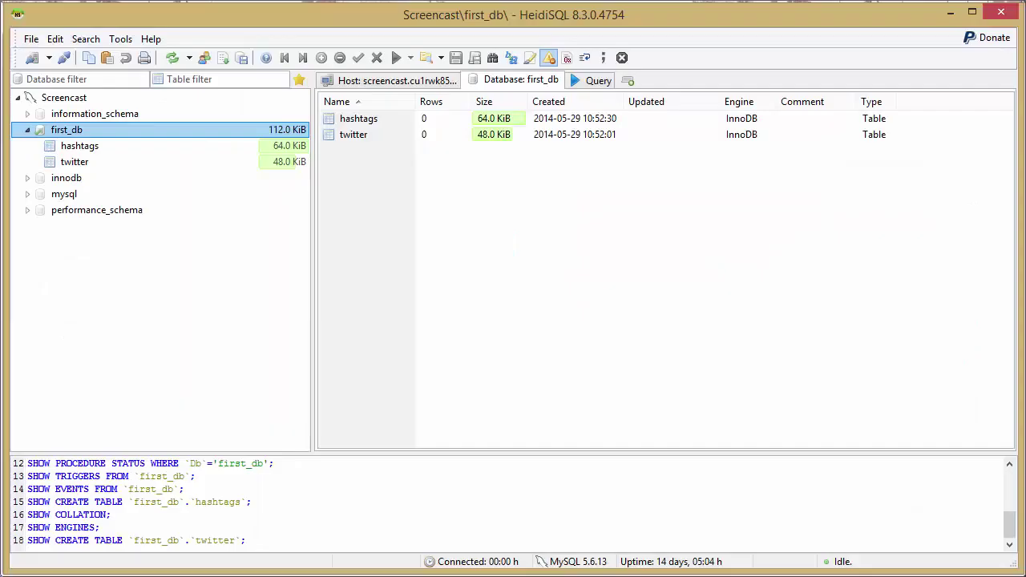
pyautogui.click(90, 164)
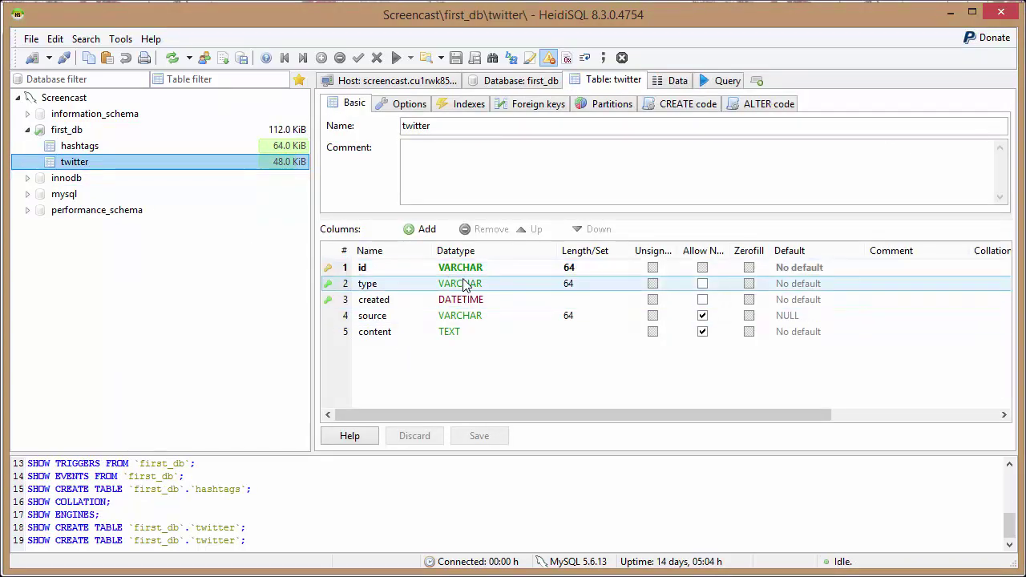
pyautogui.click(88, 146)
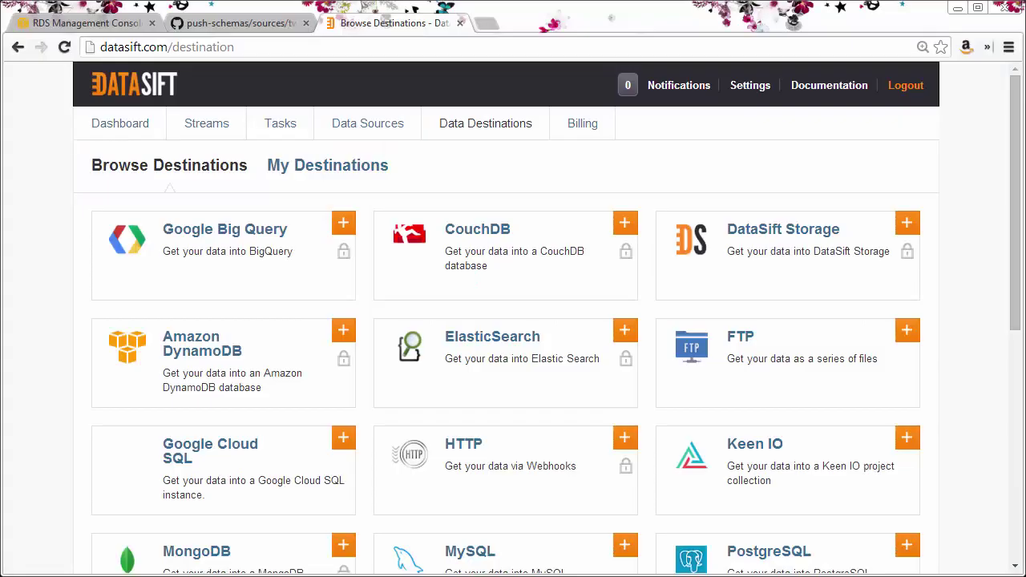
# Start a new MySQL destination labelled screencast
pyautogui.scroll(-2, 630, 414)
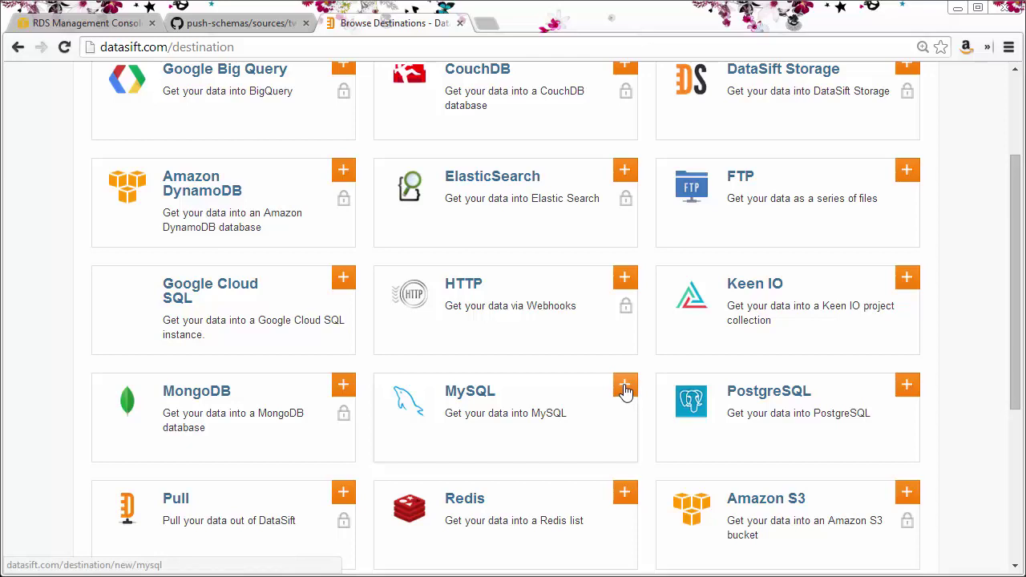
pyautogui.click(626, 389)
pyautogui.click(439, 296)
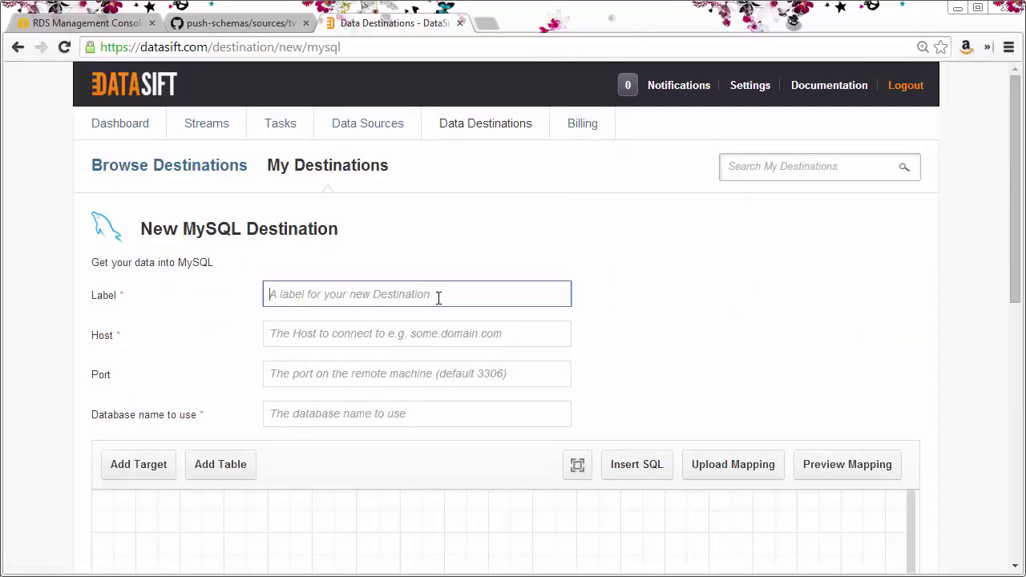
pyautogui.write('screencast')
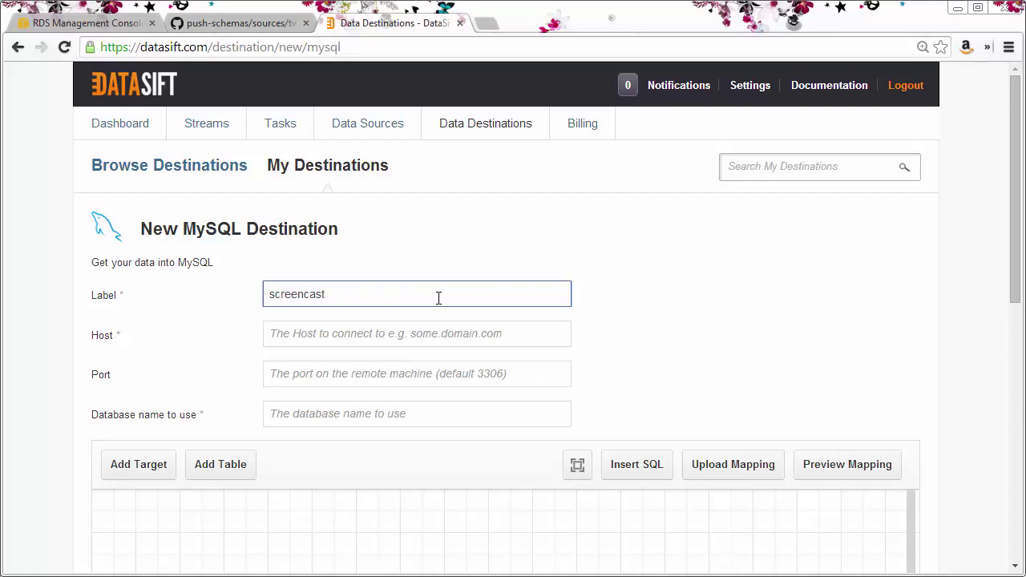
pyautogui.press('Tab')
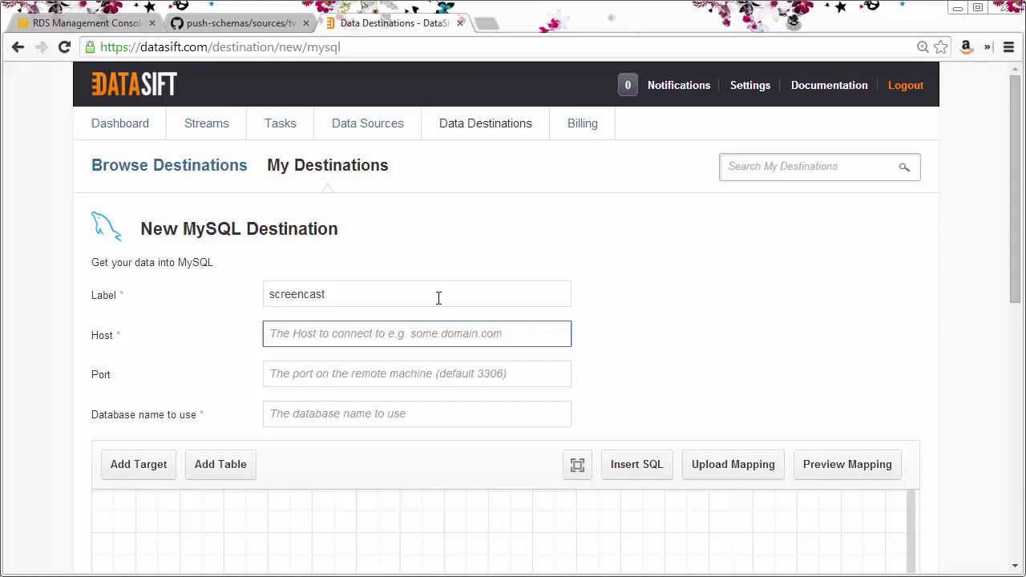
# Copy the RDS instance endpoint into Host and enter first_db as the database name
pyautogui.click(80, 23)
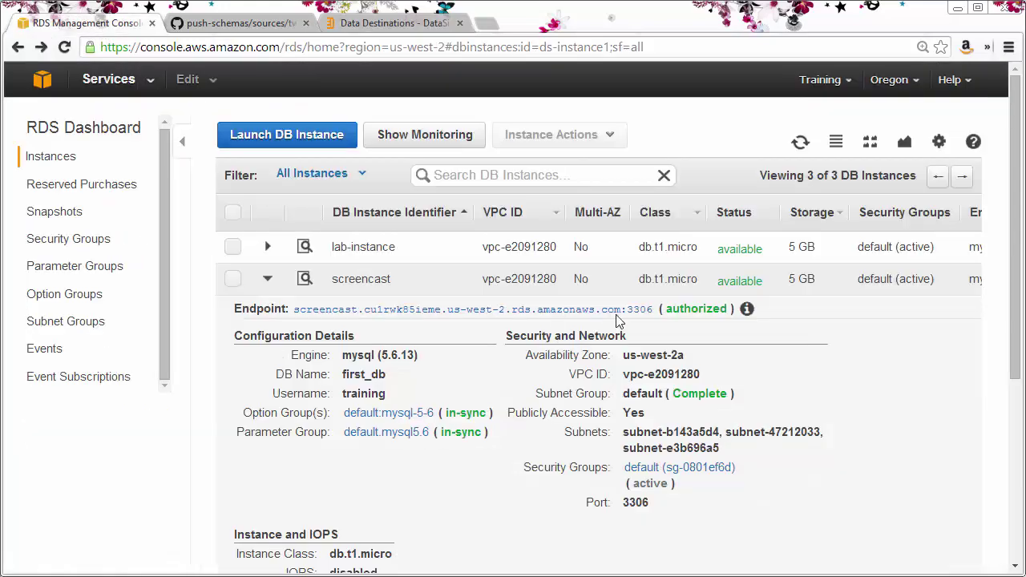
pyautogui.moveTo(621, 311); pyautogui.dragTo(294, 311)
pyautogui.rightClick(295, 311)
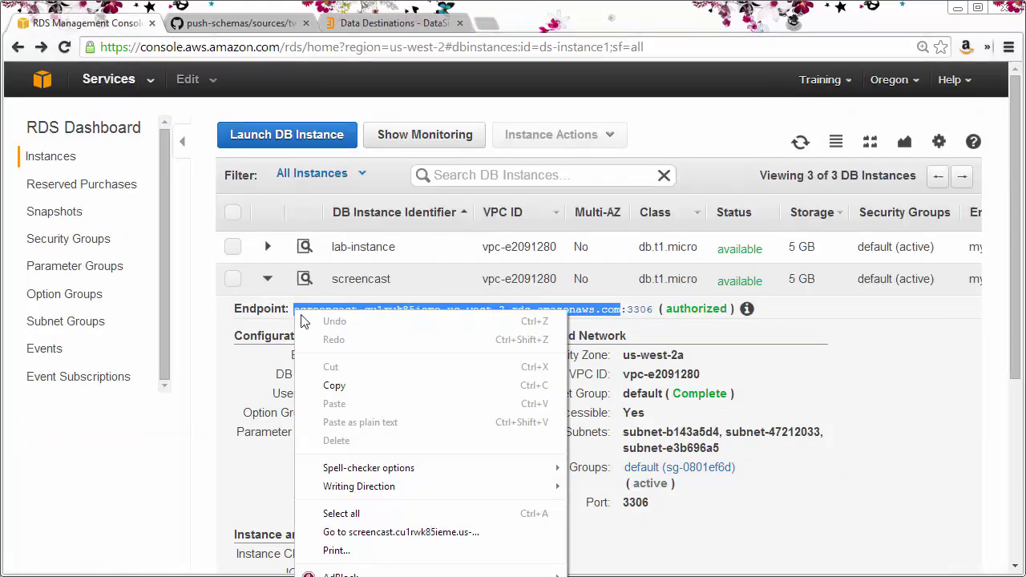
pyautogui.click(333, 385)
pyautogui.click(353, 26)
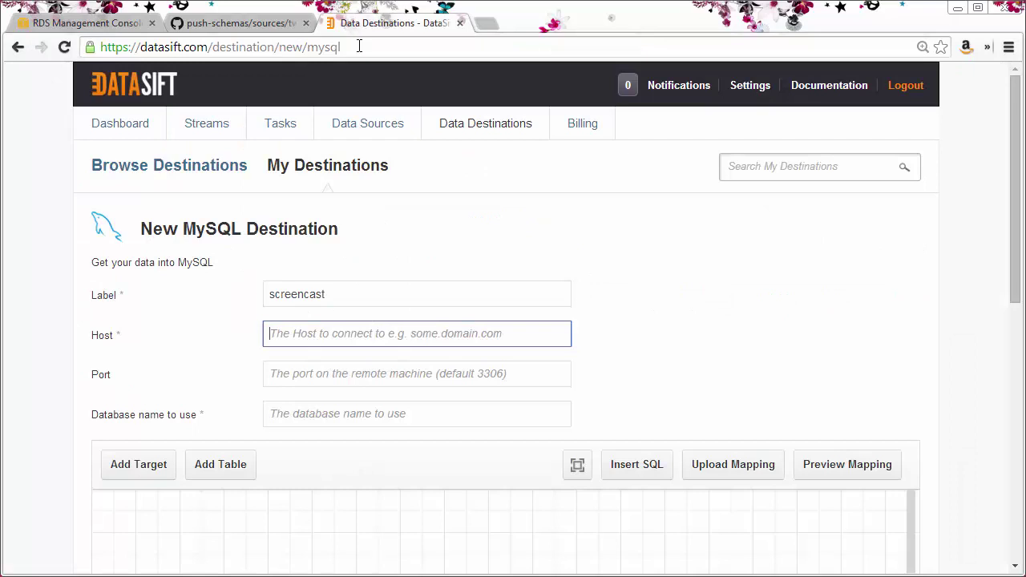
pyautogui.rightClick(342, 340)
pyautogui.click(383, 433)
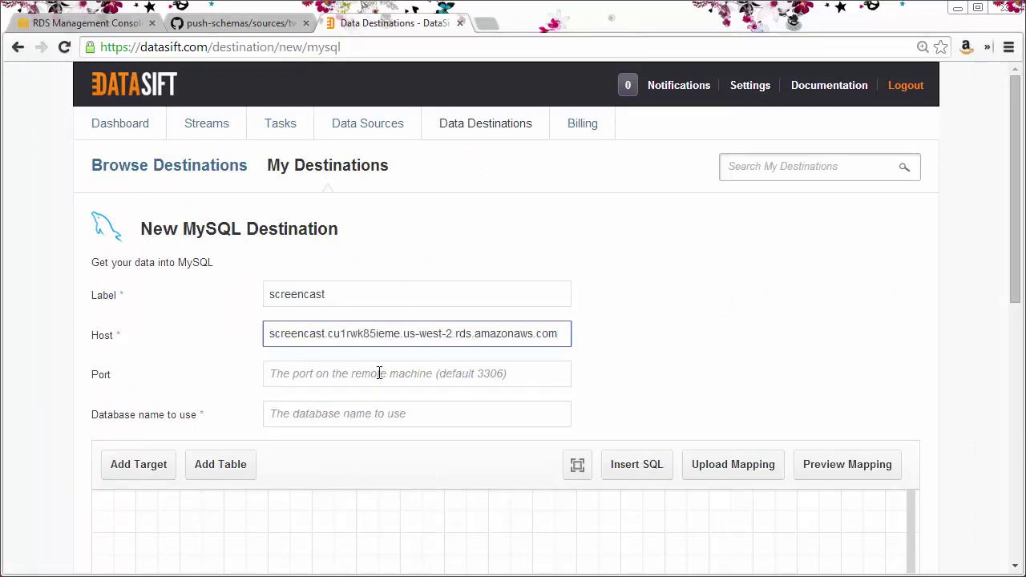
pyautogui.click(378, 415)
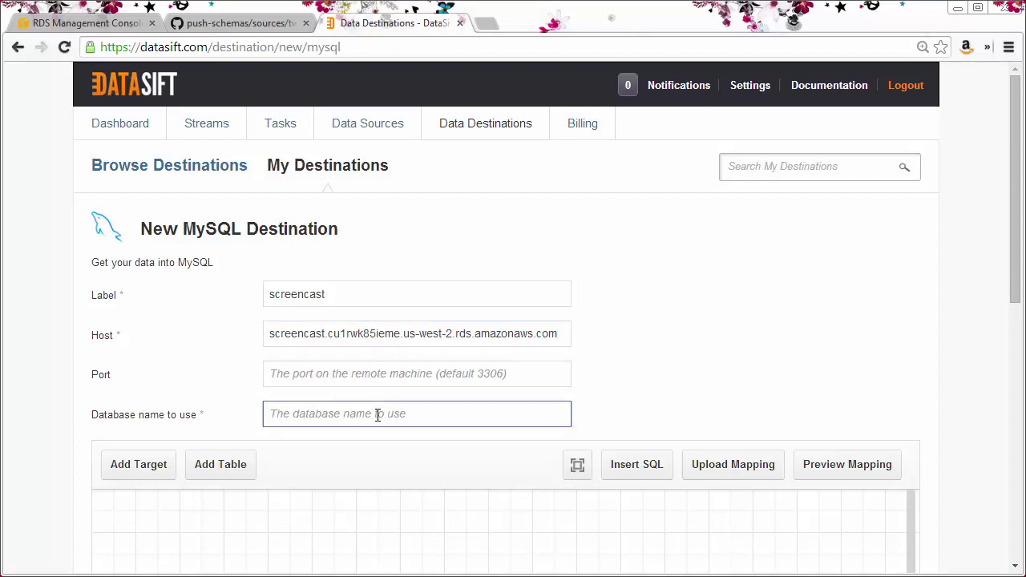
pyautogui.write('first_db')
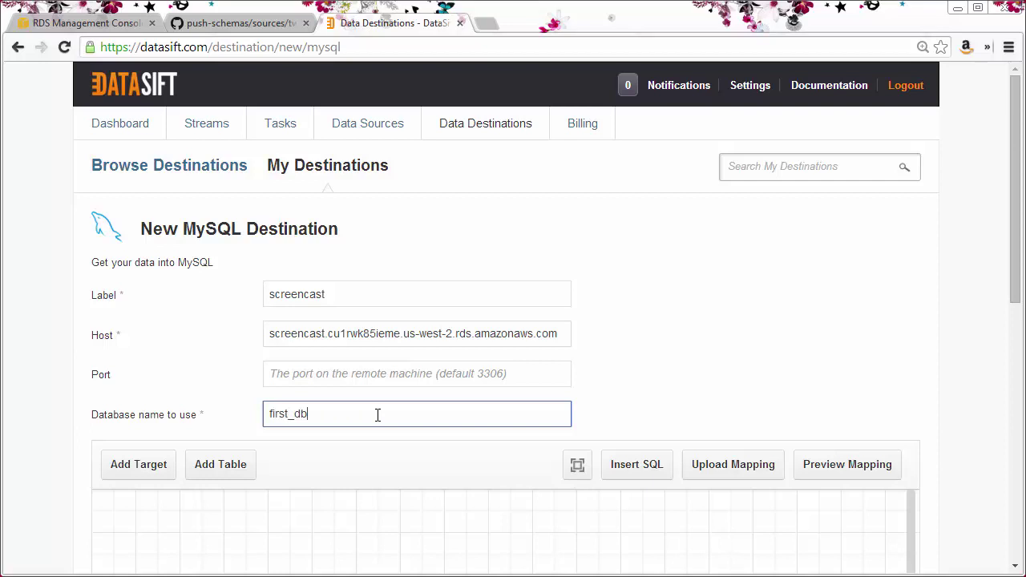
pyautogui.scroll(-4, 50, 363)
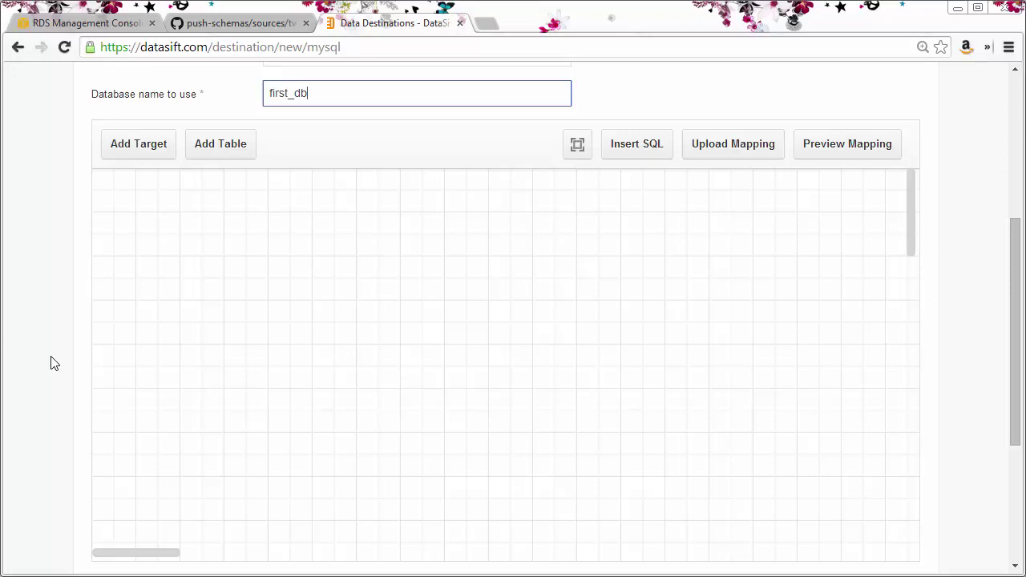
pyautogui.click(630, 152)
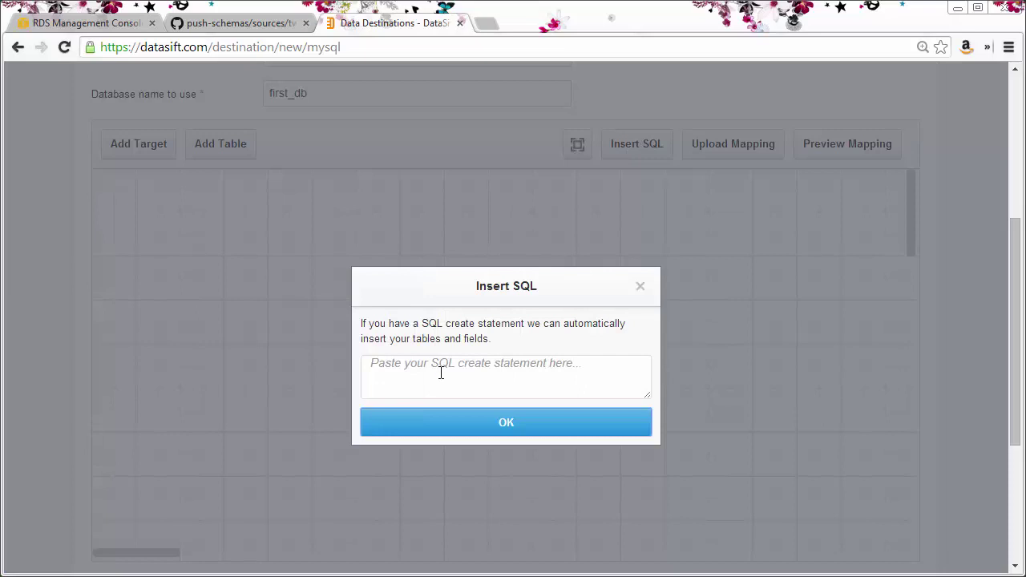
pyautogui.click(640, 287)
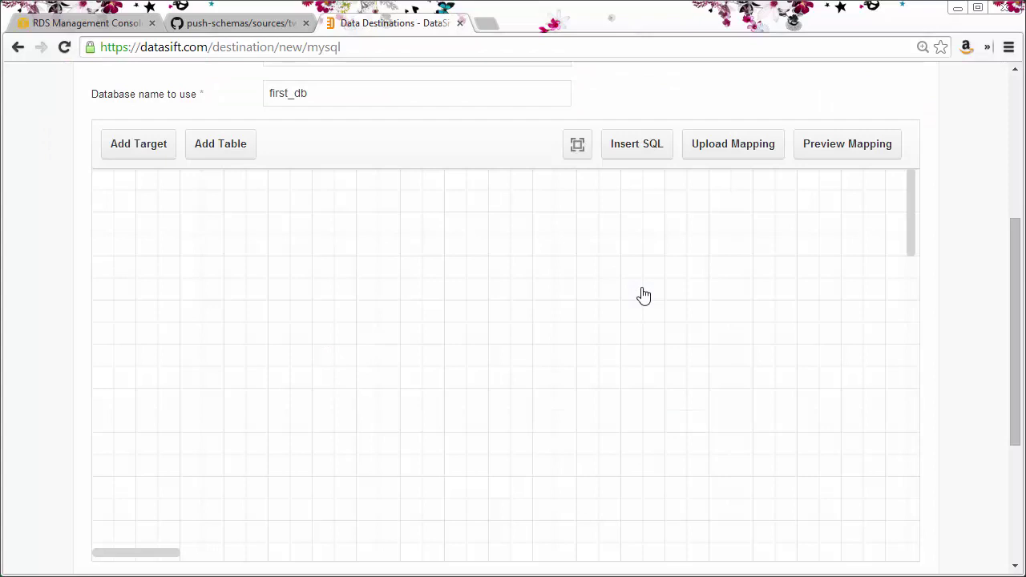
# Add a twitter table to the mapping with an id field
pyautogui.click(225, 155)
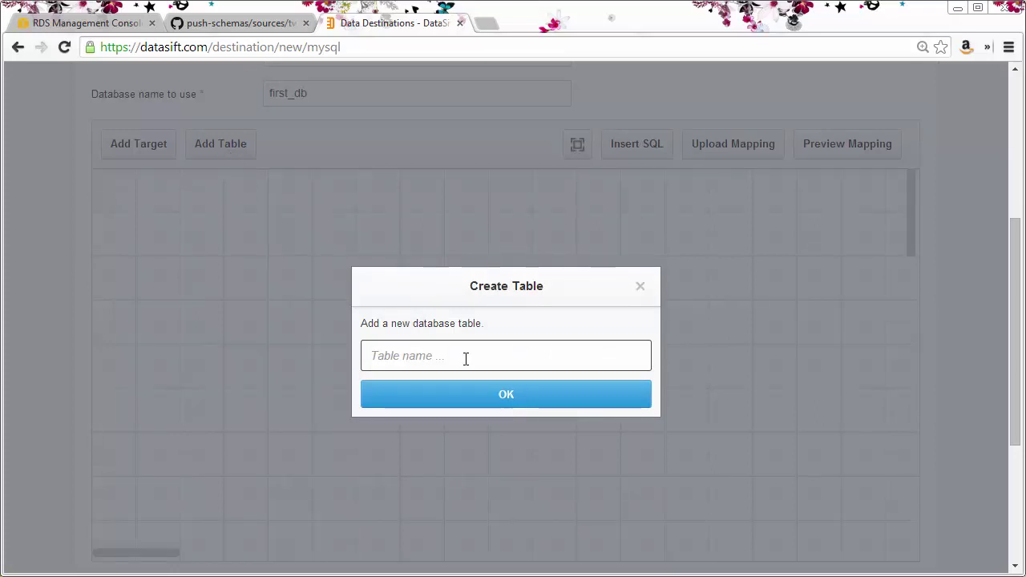
pyautogui.write('twitter')
pyautogui.press('Return')
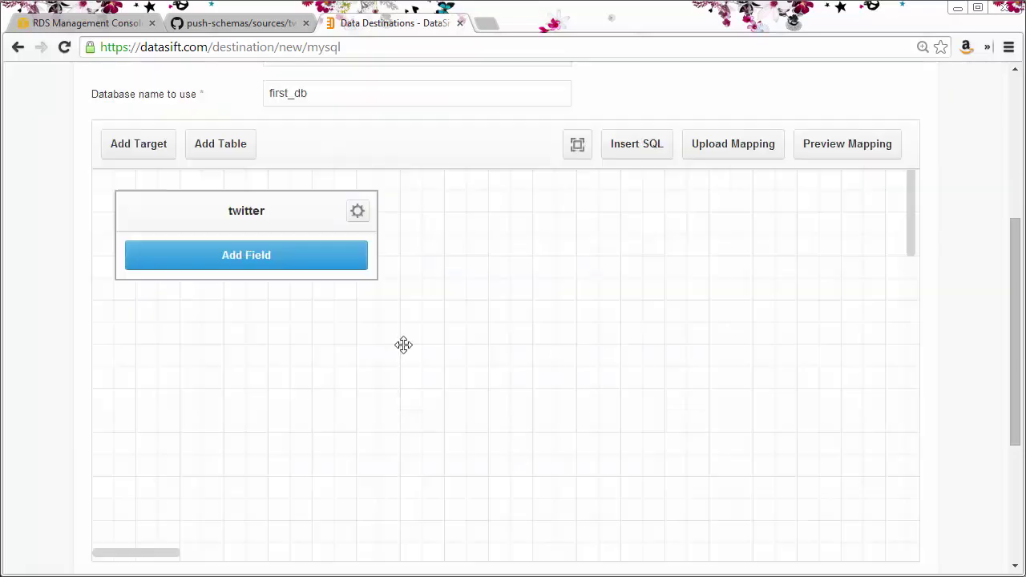
pyautogui.click(322, 258)
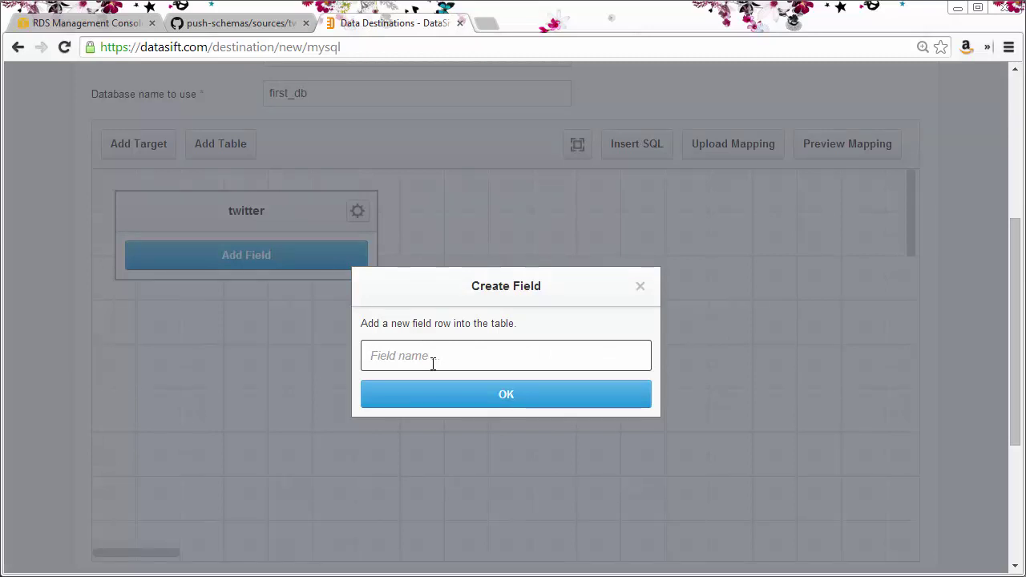
pyautogui.write('id')
pyautogui.press('Return')
# Add the fields type, created, source and content to the twitter table
pyautogui.click(327, 264)
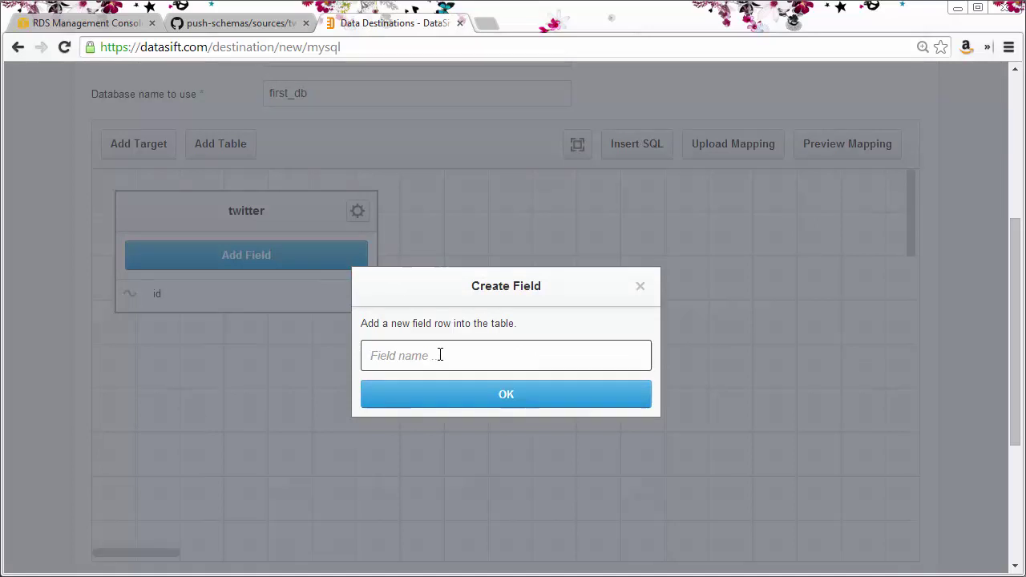
pyautogui.write('type')
pyautogui.press('Return')
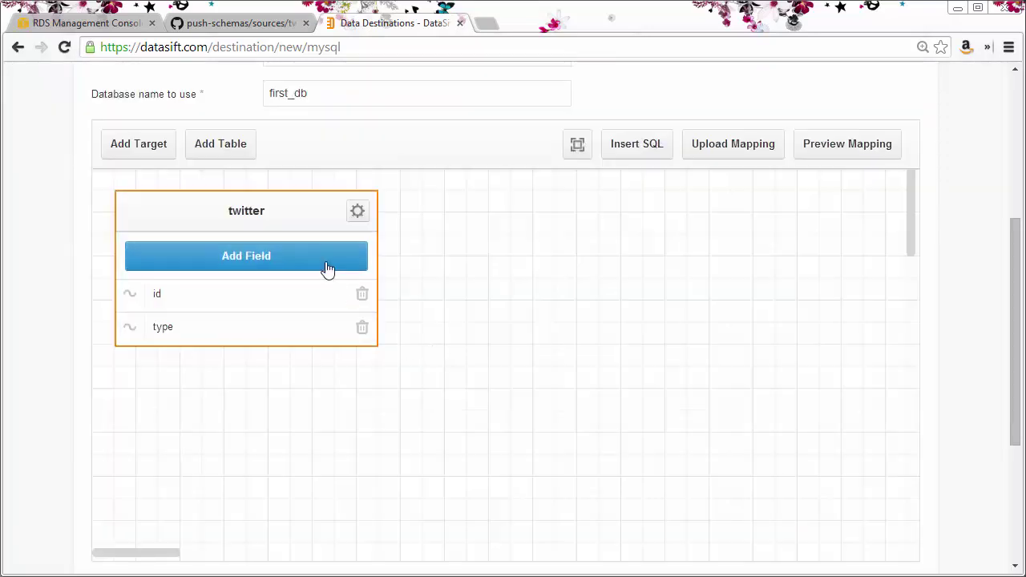
pyautogui.click(327, 268)
pyautogui.write('created')
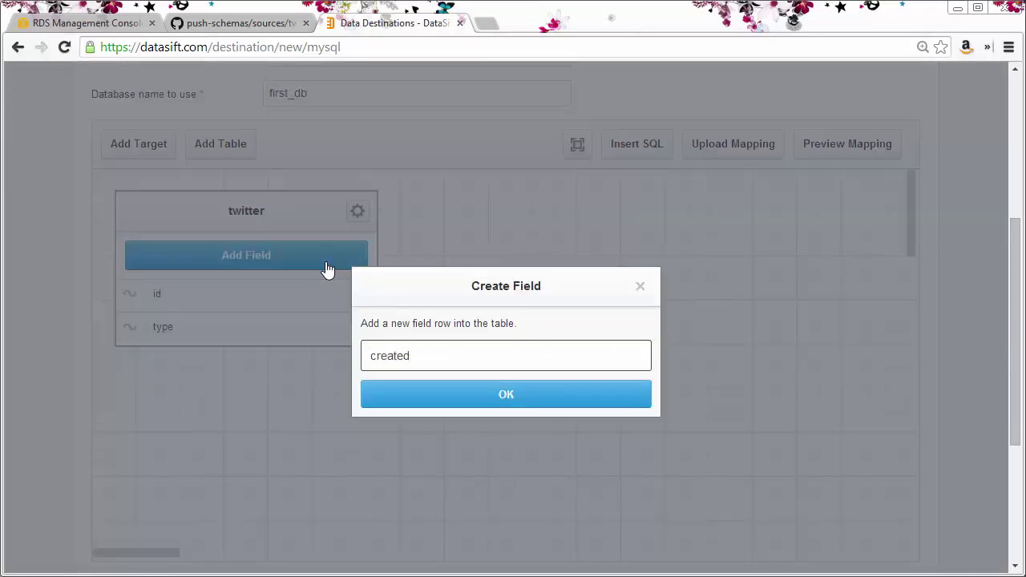
pyautogui.press('Return')
pyautogui.click(286, 267)
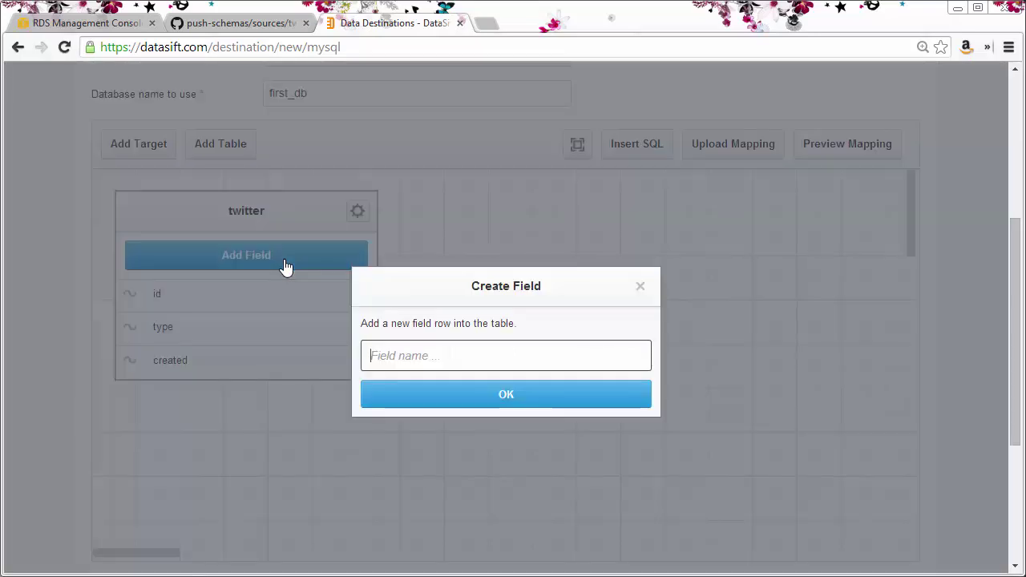
pyautogui.write('source')
pyautogui.press('Return')
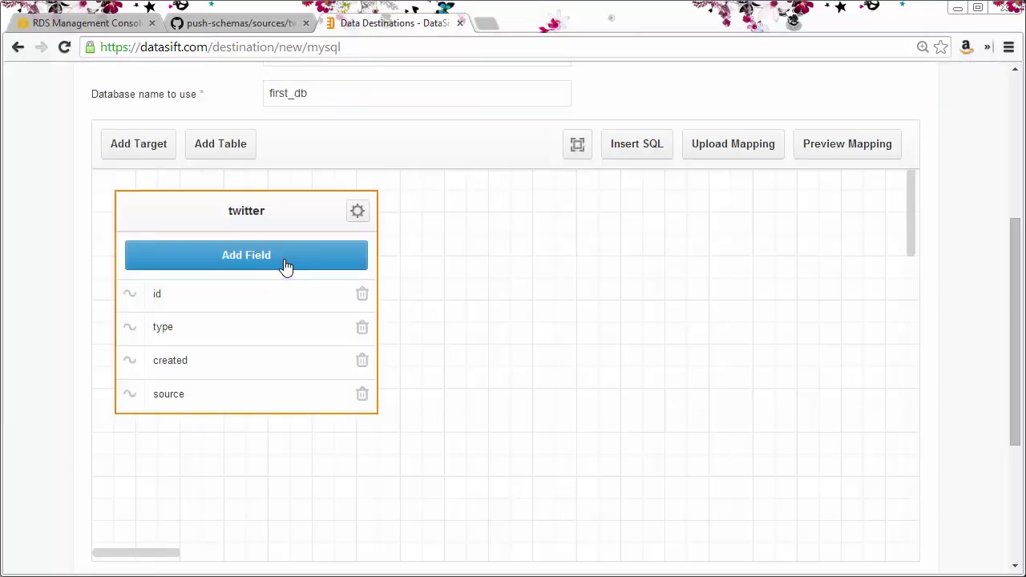
pyautogui.click(286, 267)
pyautogui.write('content')
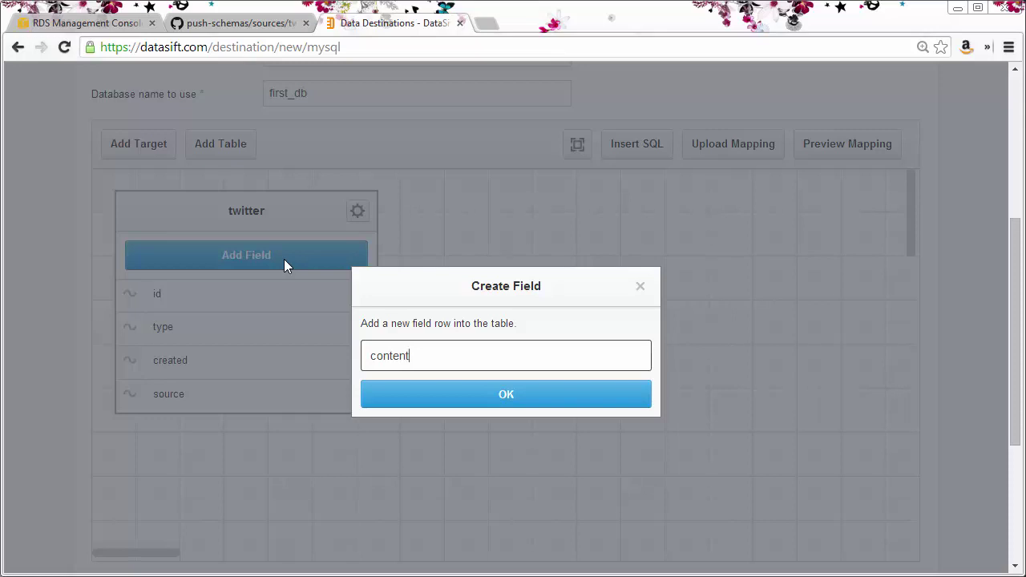
pyautogui.press('Return')
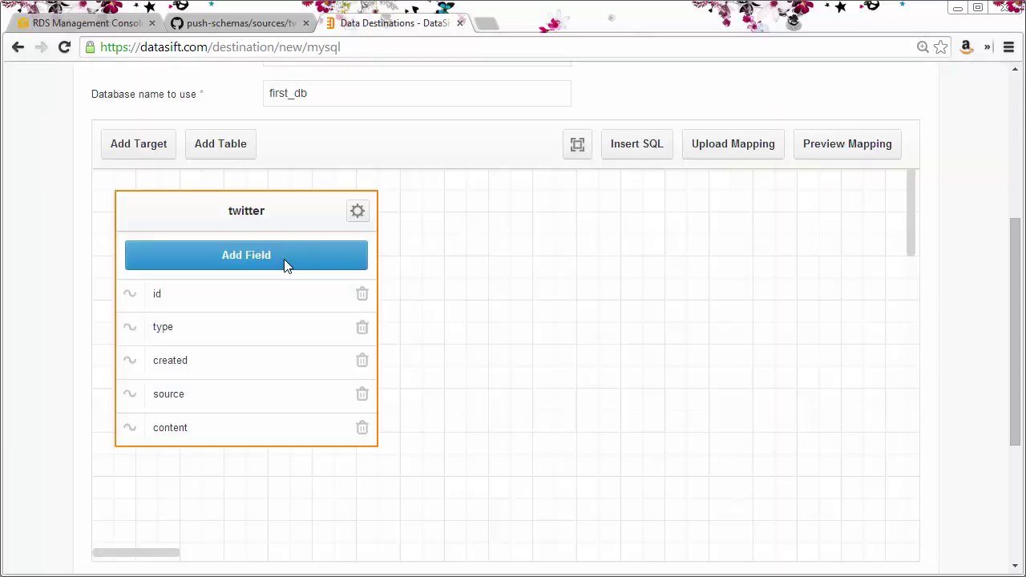
# Move the twitter table right and begin a target with interaction.id and interaction.type
pyautogui.moveTo(278, 218); pyautogui.dragTo(677, 231)
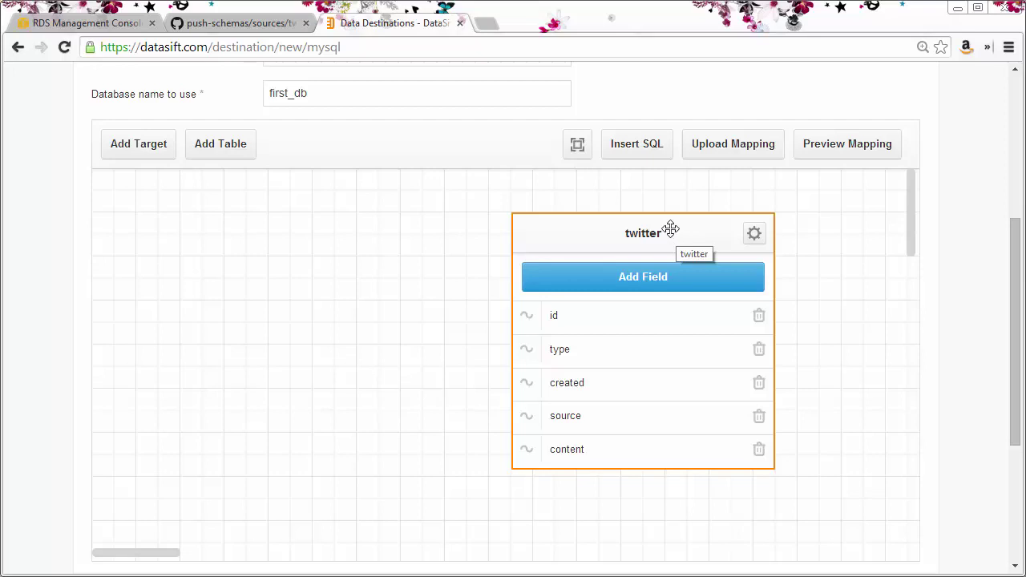
pyautogui.click(144, 152)
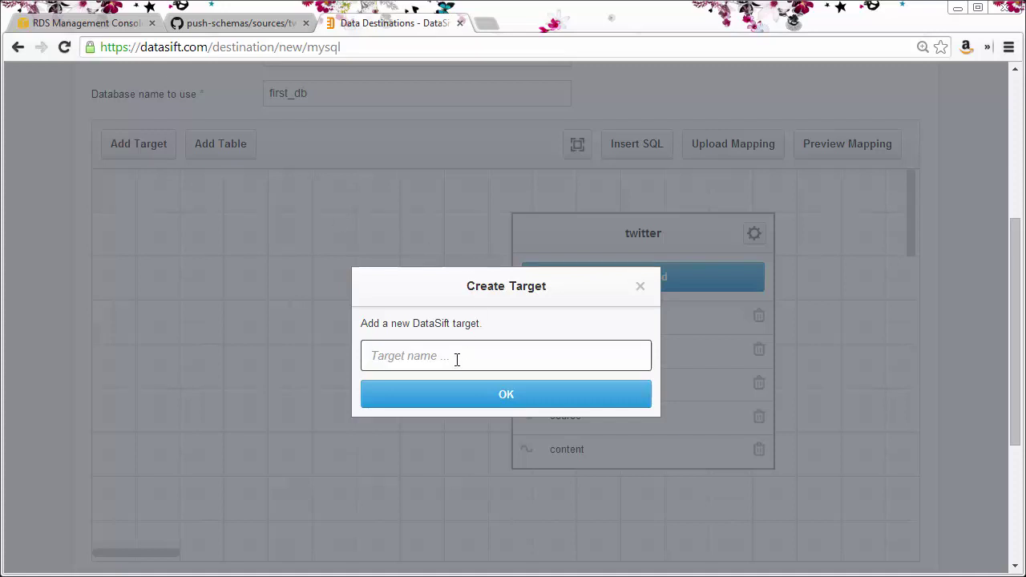
pyautogui.write('interaction.id')
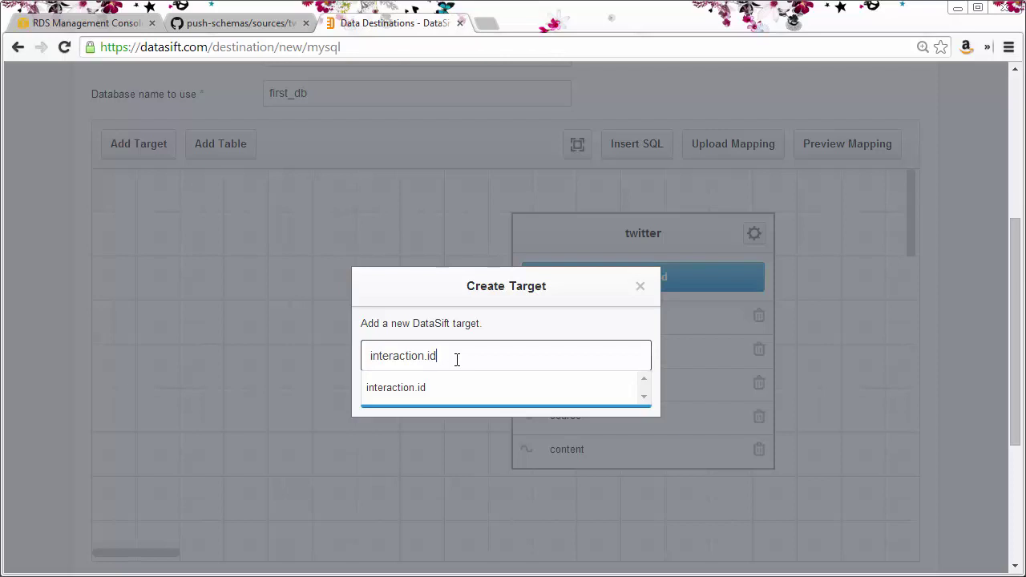
pyautogui.press('Return')
pyautogui.write('inte')
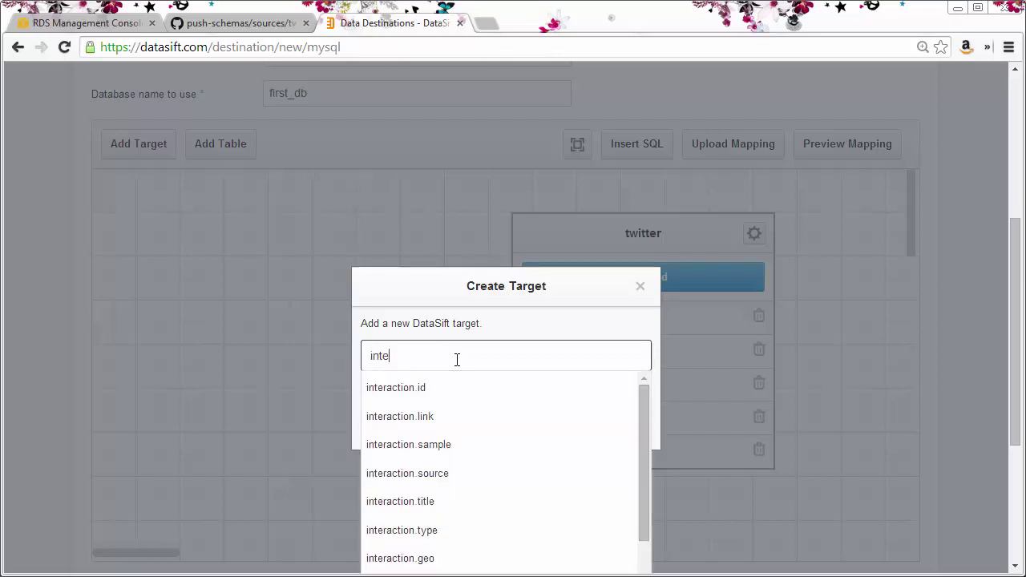
pyautogui.write('raction.type')
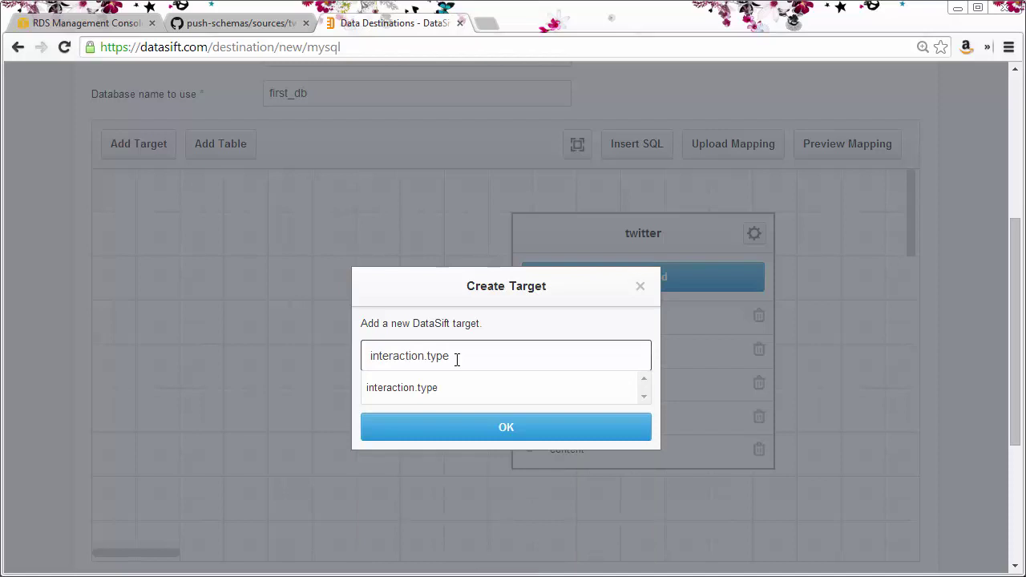
pyautogui.press('Return')
# Add interaction.created_at, interaction.source and interaction.content to the target's fields
pyautogui.write('inte')
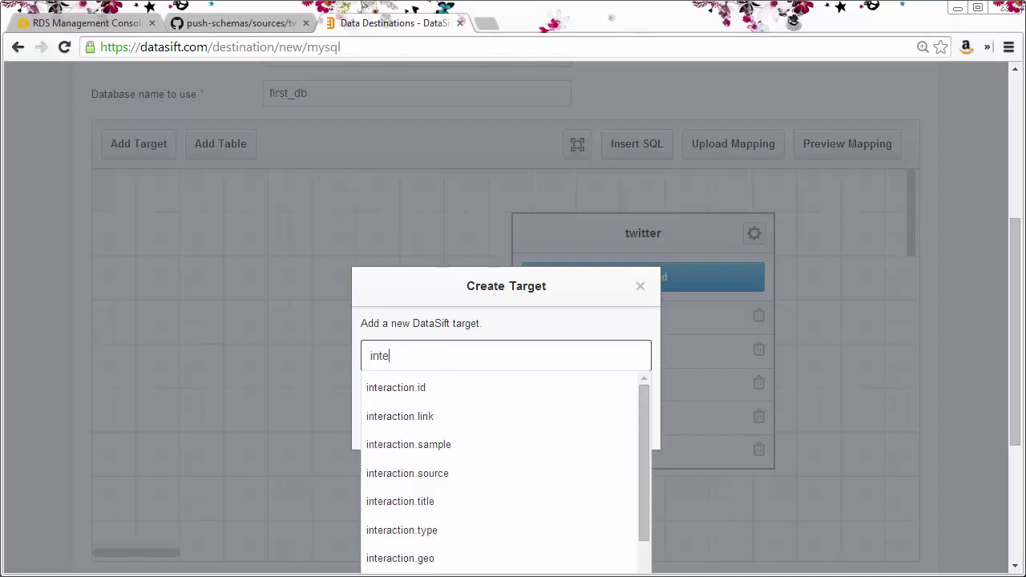
pyautogui.write('raction.created')
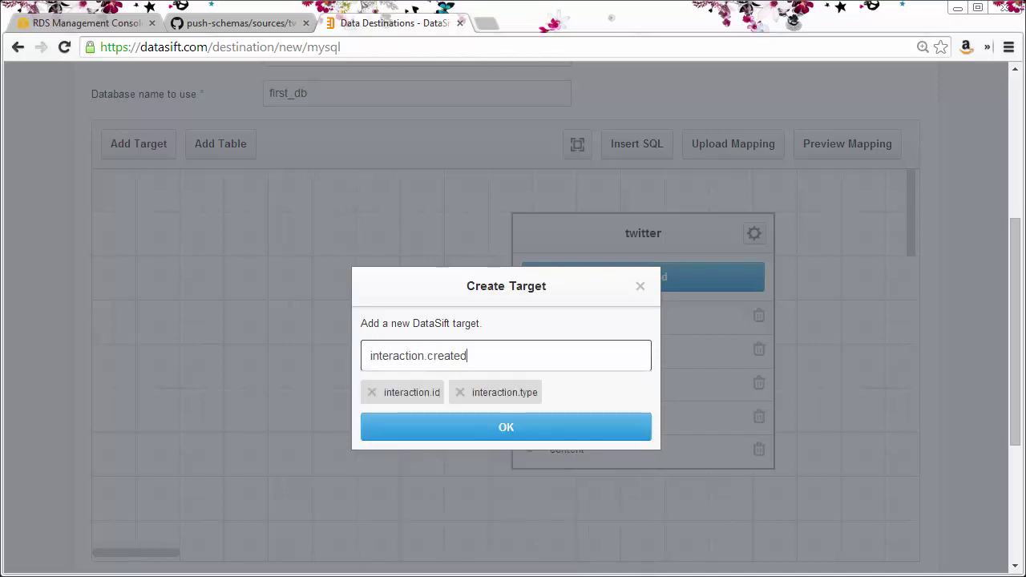
pyautogui.write('_at')
pyautogui.press('Return')
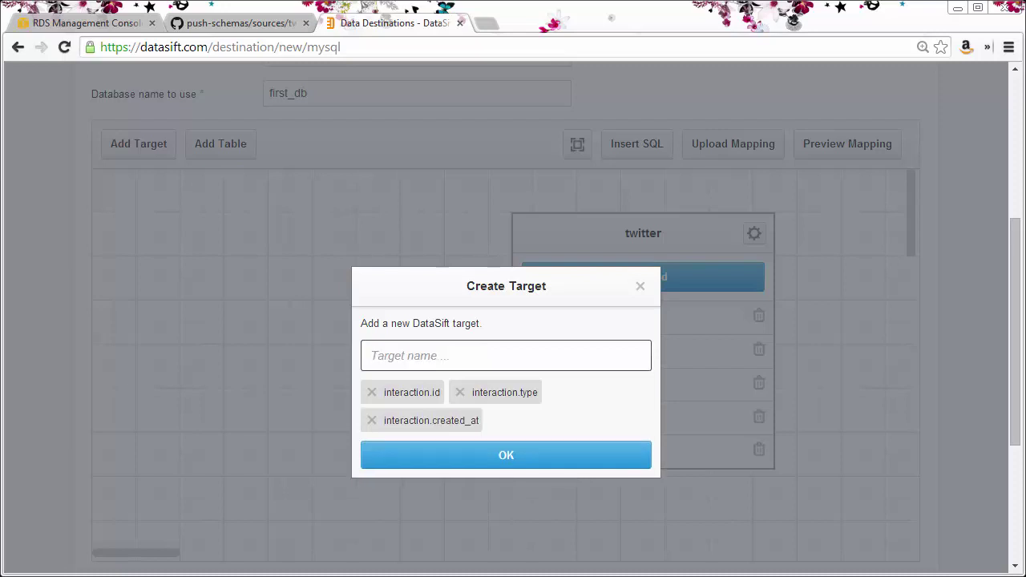
pyautogui.write('interaction.')
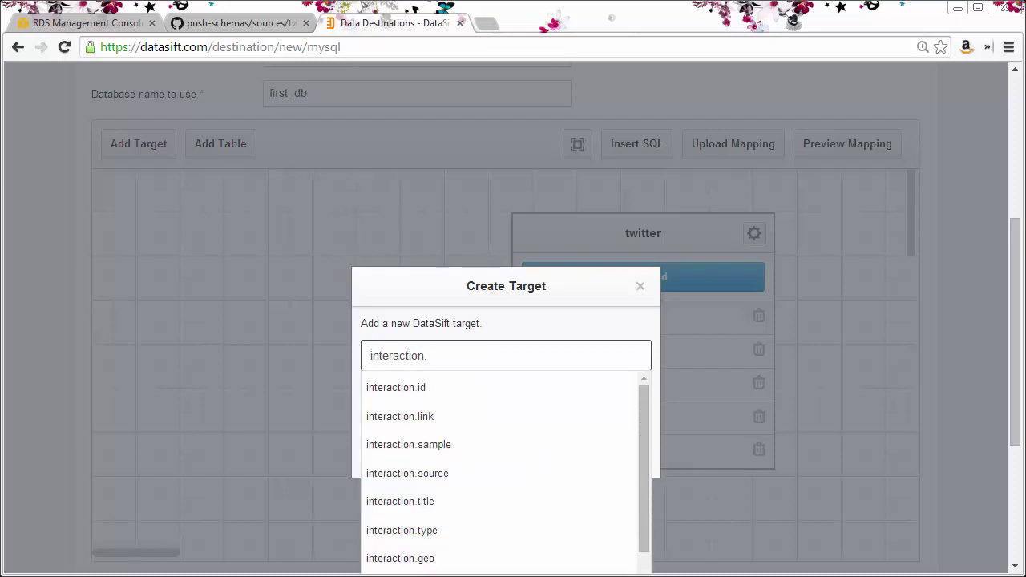
pyautogui.write('source')
pyautogui.press('Return')
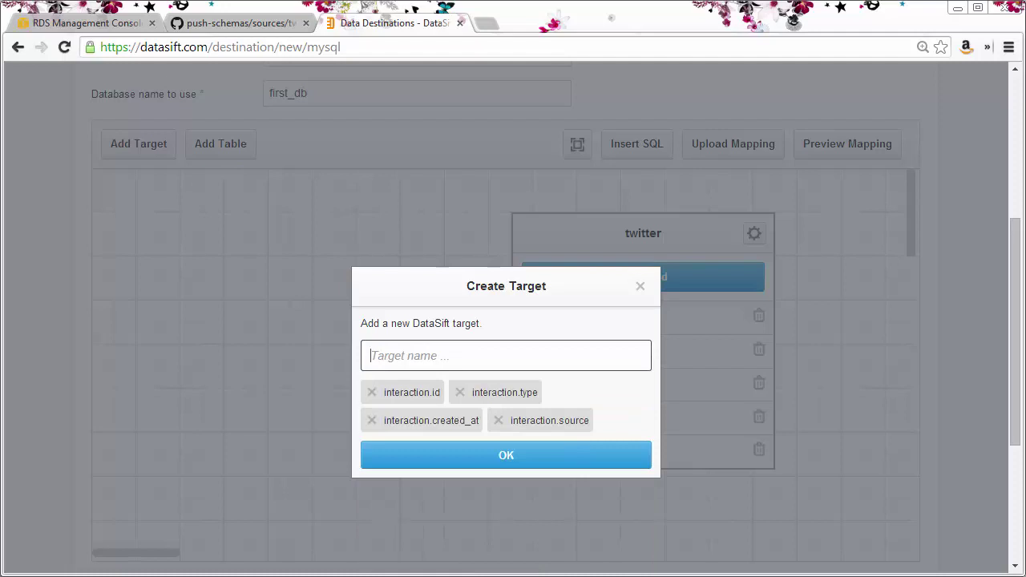
pyautogui.write('interaction.')
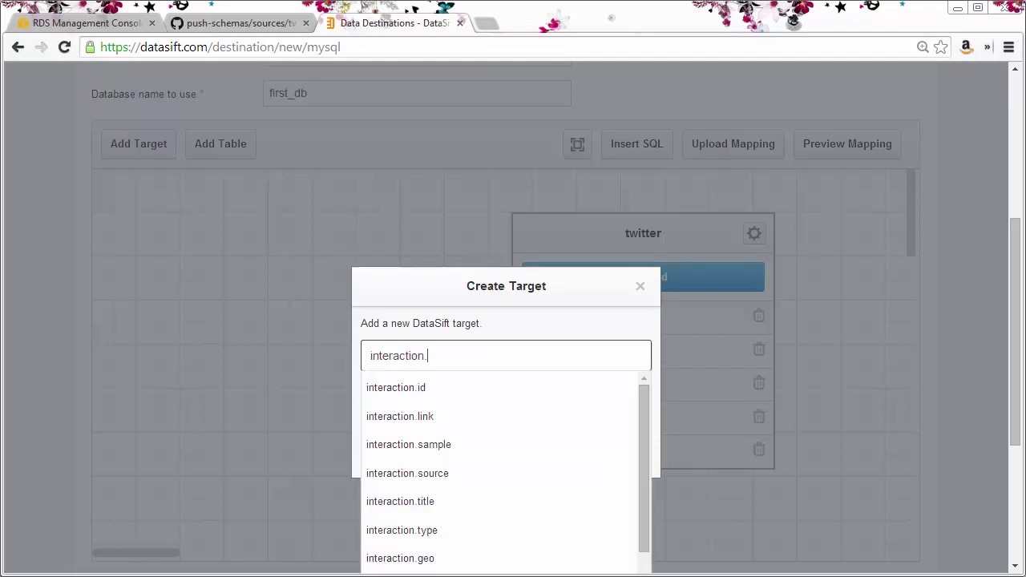
pyautogui.write('content')
pyautogui.press('Return')
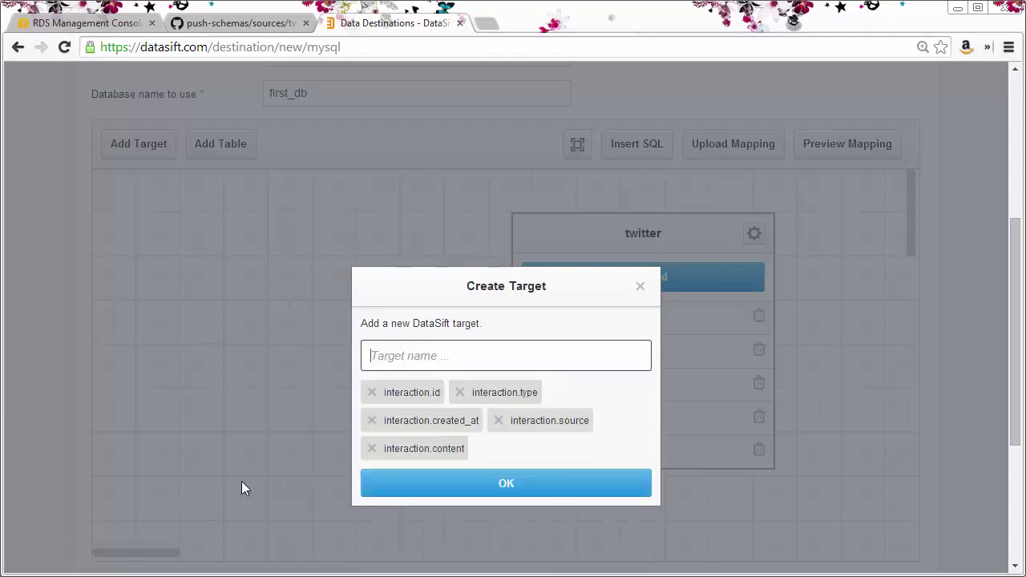
# Create the interaction target and link its fields to twitter id, type, created, source and content
pyautogui.click(458, 486)
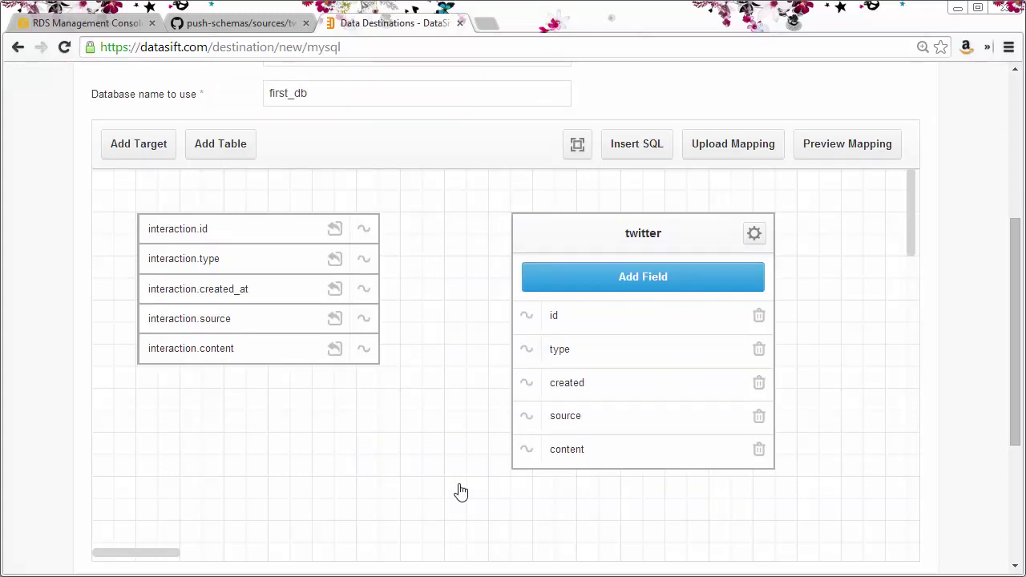
pyautogui.moveTo(362, 229); pyautogui.dragTo(527, 316)
pyautogui.moveTo(363, 258); pyautogui.dragTo(527, 350)
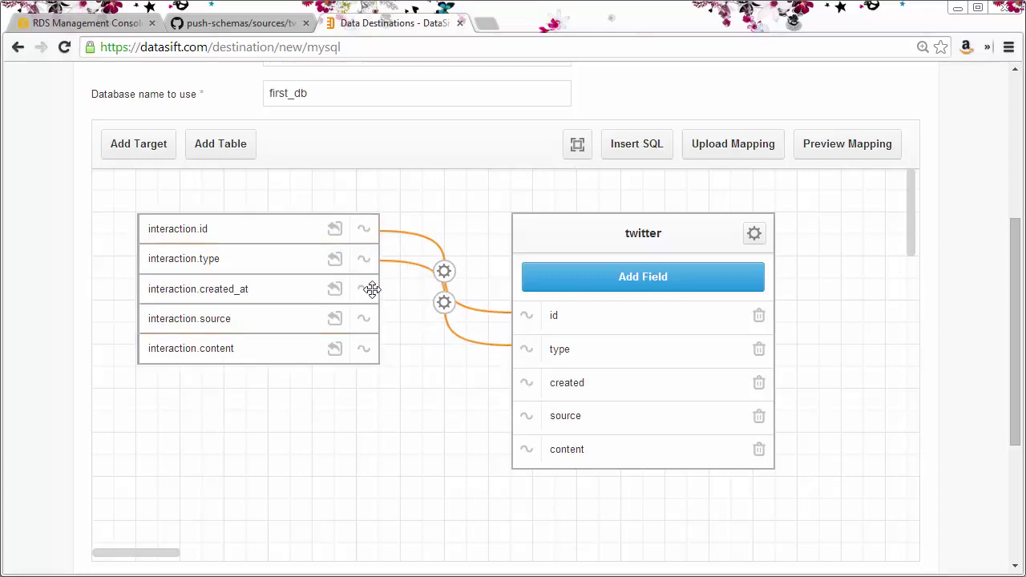
pyautogui.moveTo(372, 290); pyautogui.dragTo(526, 383)
pyautogui.moveTo(362, 319); pyautogui.dragTo(521, 429)
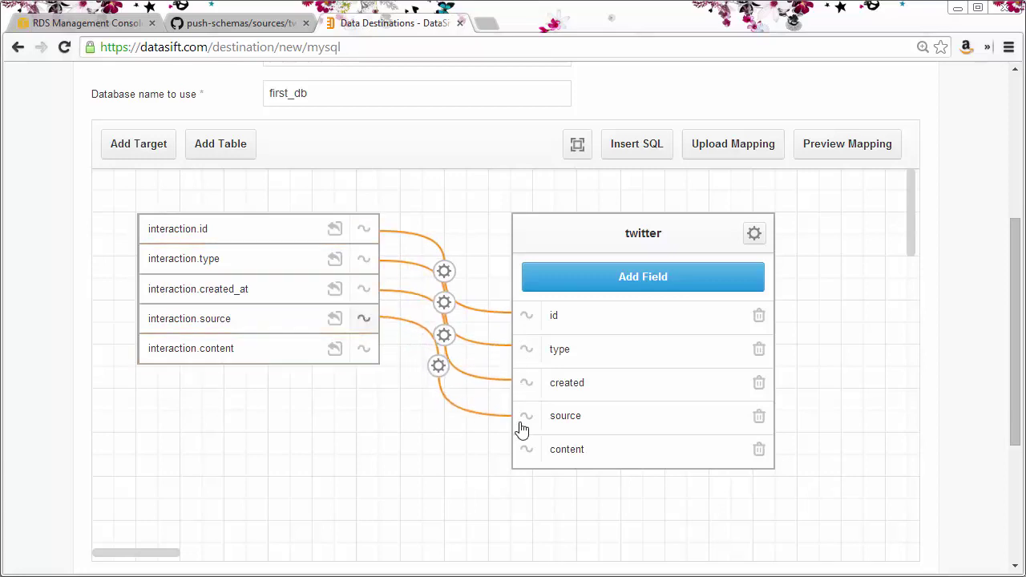
pyautogui.moveTo(364, 349); pyautogui.dragTo(526, 462)
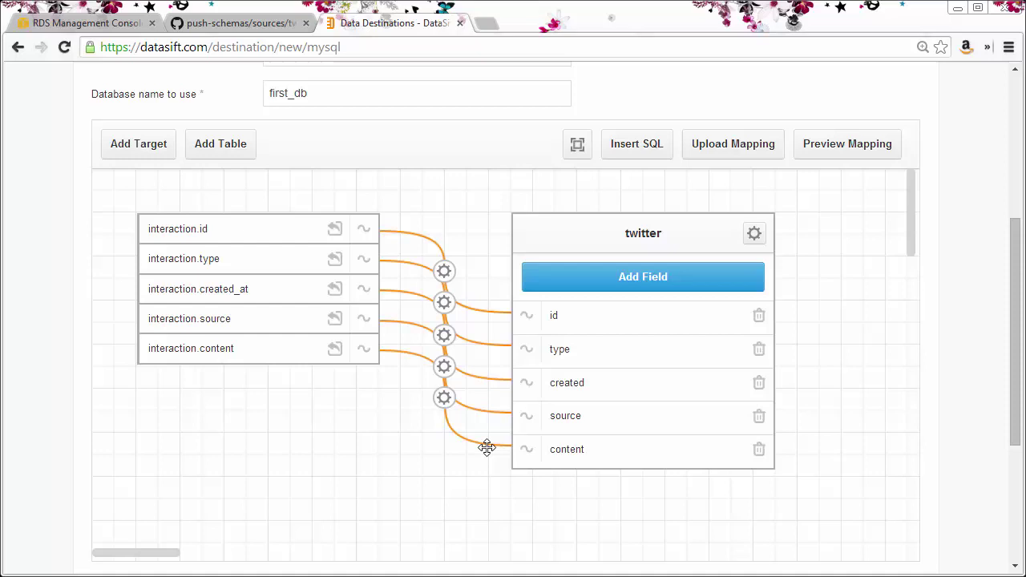
# Set the interaction.created_at → created connection to datetime data type and datetime transform
pyautogui.click(445, 337)
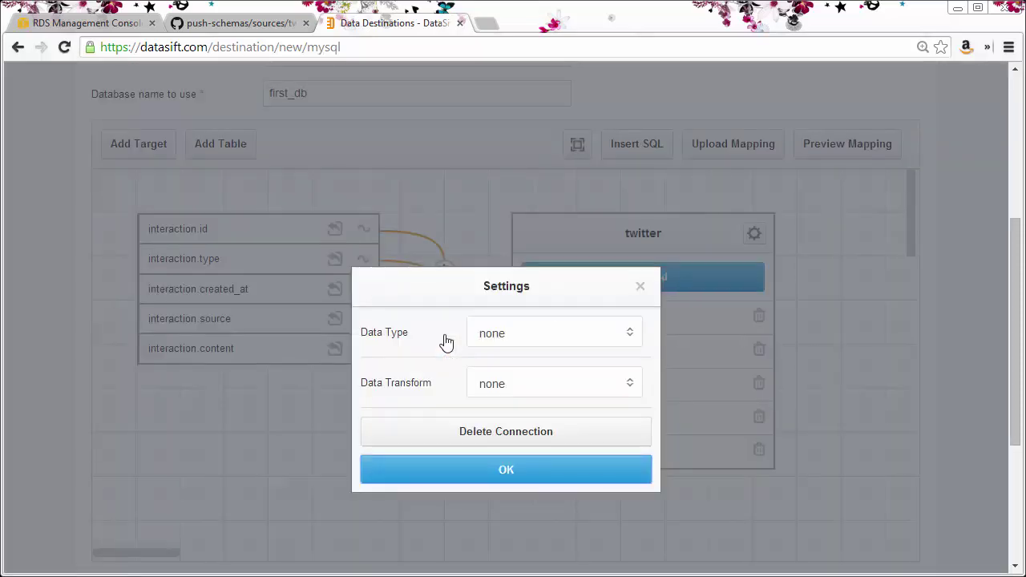
pyautogui.click(518, 333)
pyautogui.click(501, 409)
pyautogui.click(519, 386)
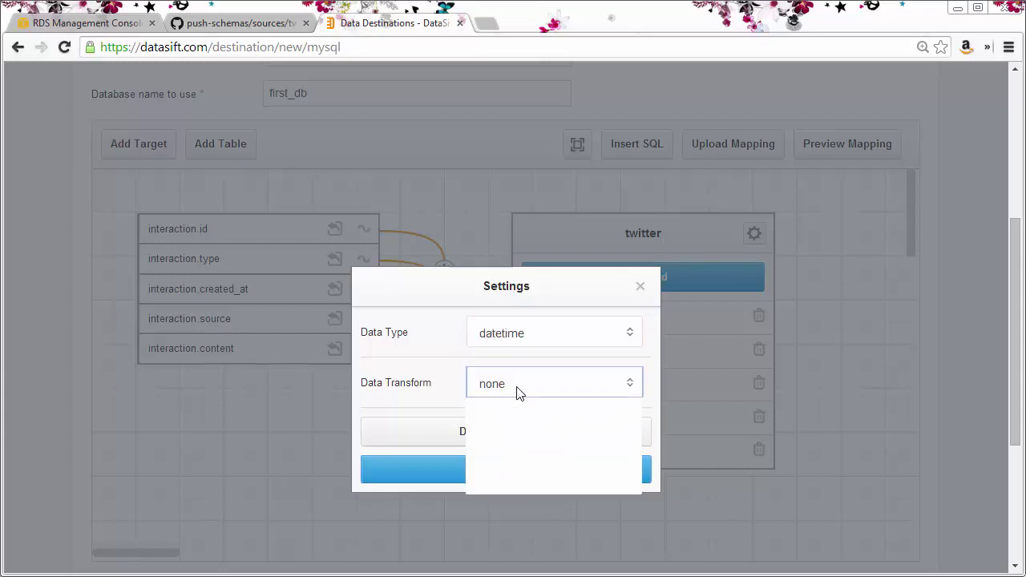
pyautogui.click(495, 419)
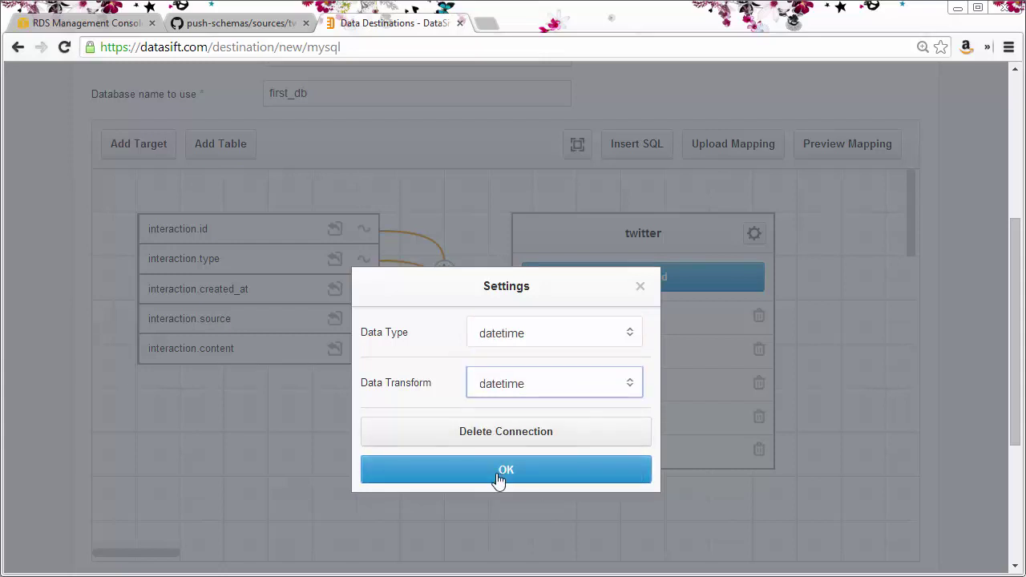
pyautogui.click(499, 477)
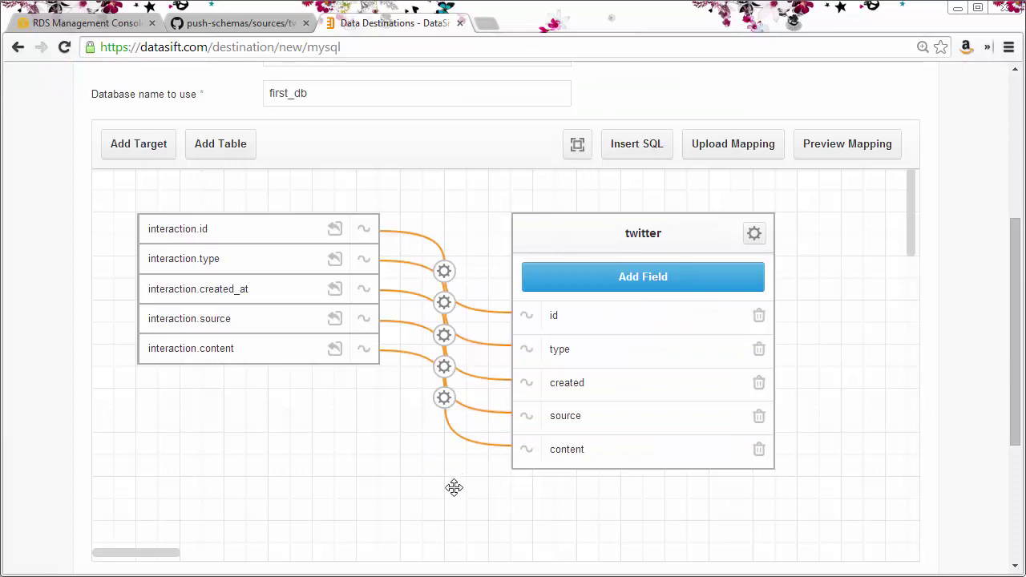
pyautogui.moveTo(454, 485); pyautogui.dragTo(469, 289)
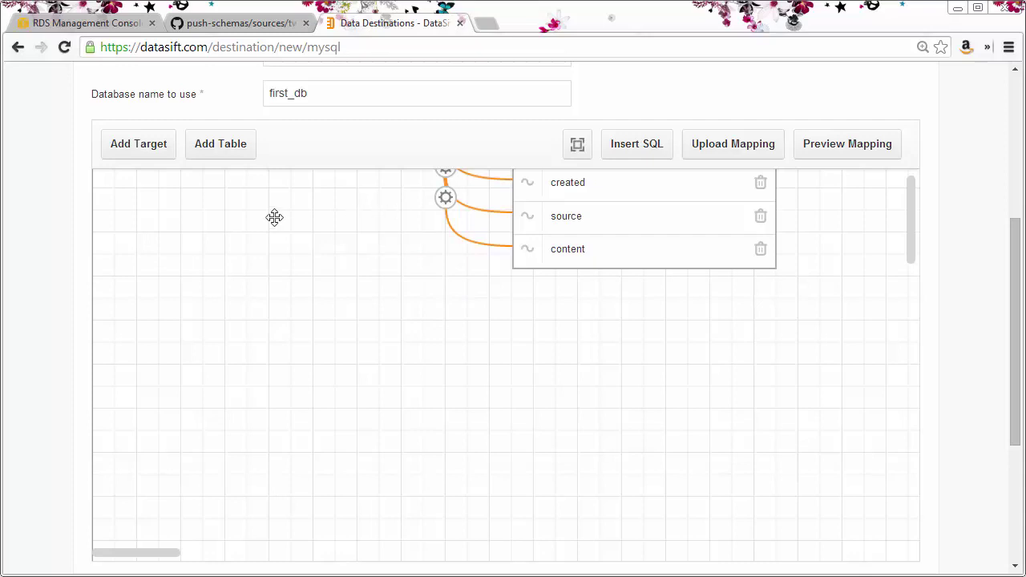
# Add a hashtags table, place it on the canvas, and give it an id field
pyautogui.click(227, 157)
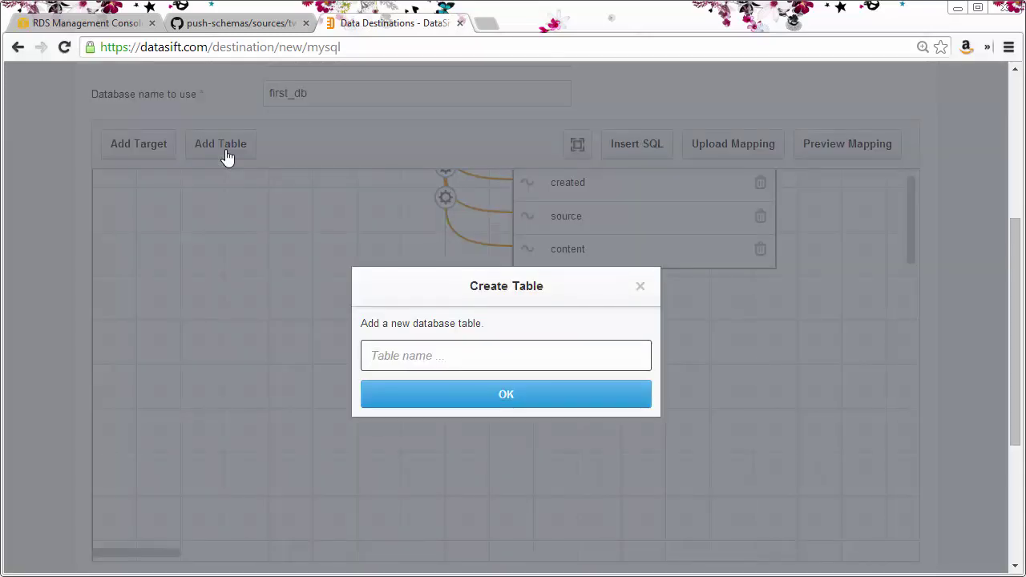
pyautogui.write('hashtags')
pyautogui.press('Return')
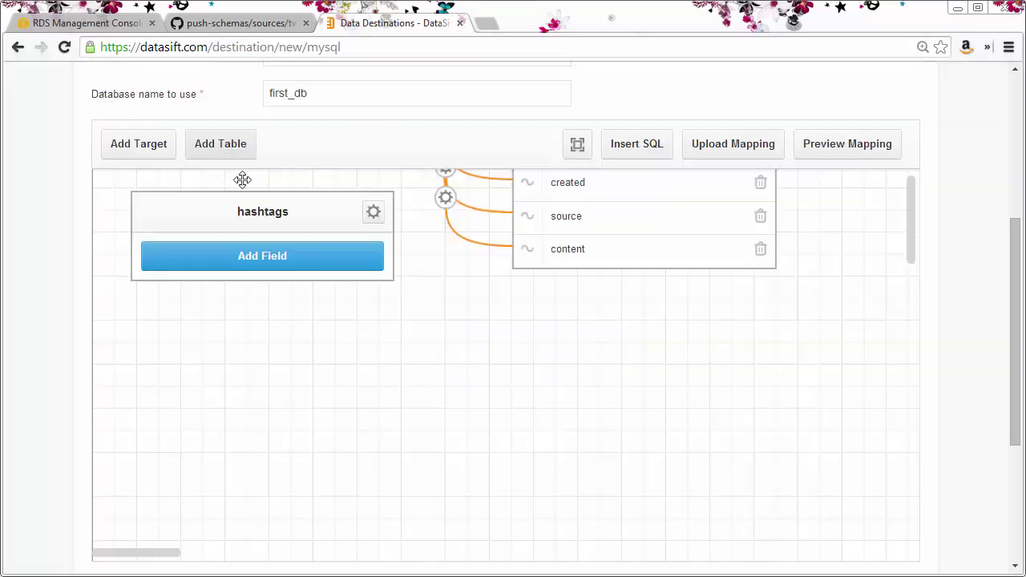
pyautogui.moveTo(275, 216); pyautogui.dragTo(581, 320)
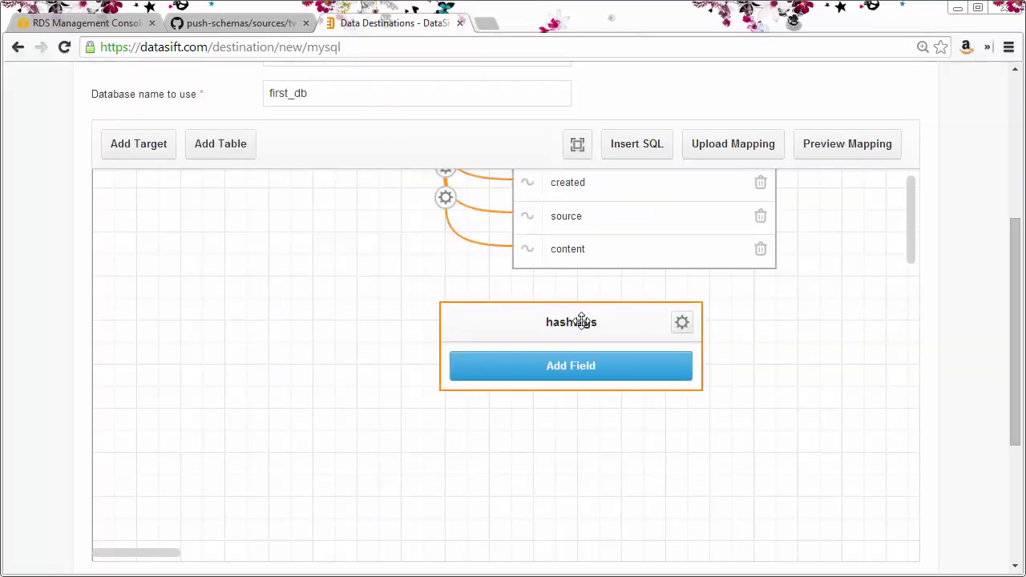
pyautogui.click(573, 376)
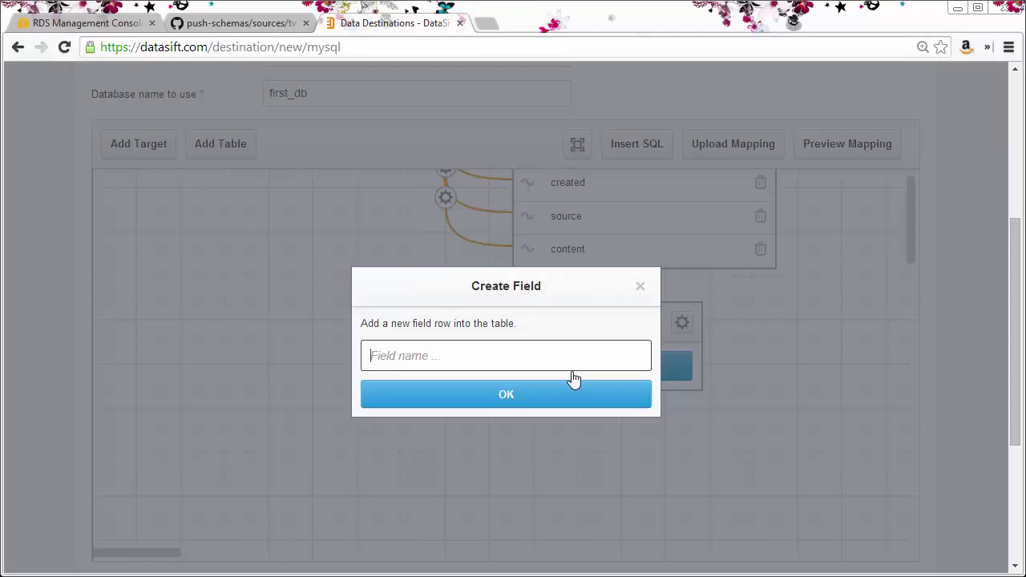
pyautogui.write('id')
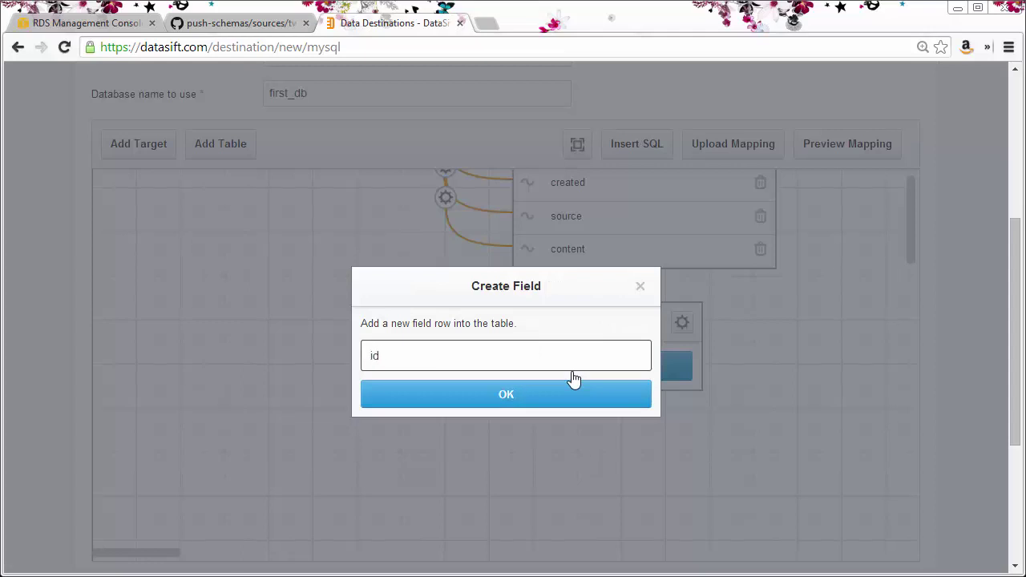
pyautogui.click(572, 382)
# Add the fields type, created and hashtag to the hashtags table
pyautogui.click(572, 373)
pyautogui.write('type')
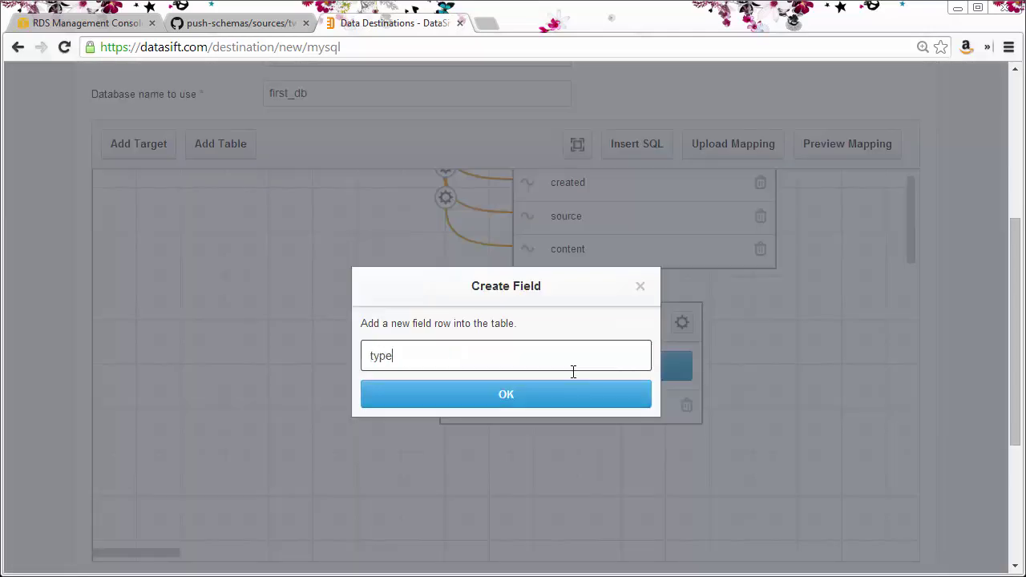
pyautogui.press('Return')
pyautogui.click(572, 373)
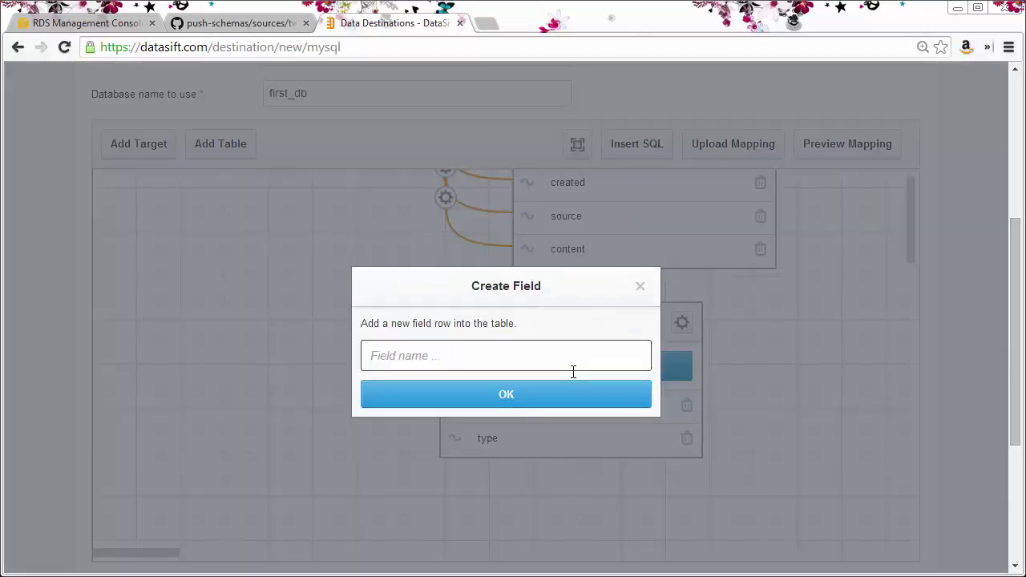
pyautogui.write('created')
pyautogui.press('Return')
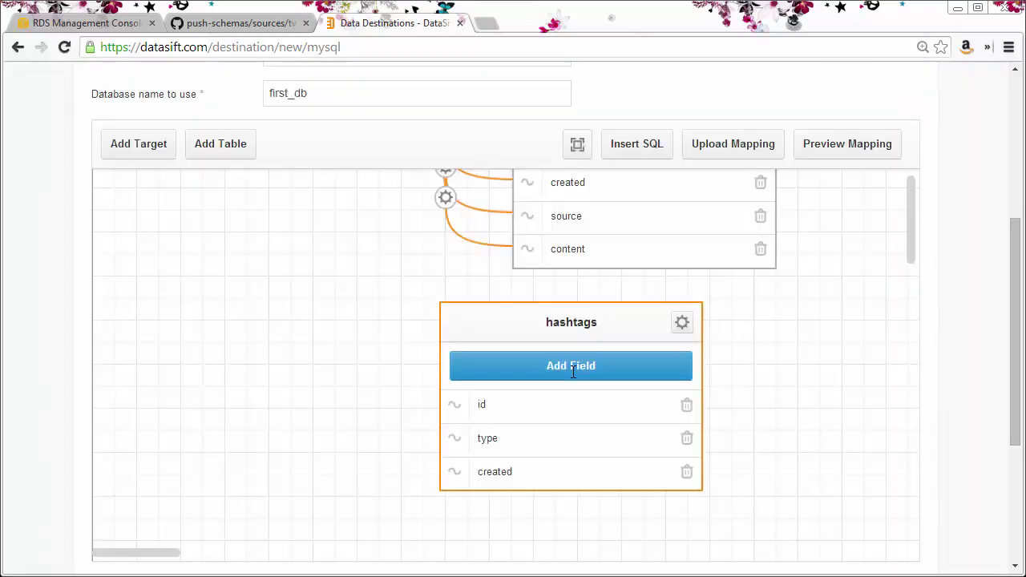
pyautogui.click(572, 372)
pyautogui.write('hashtag')
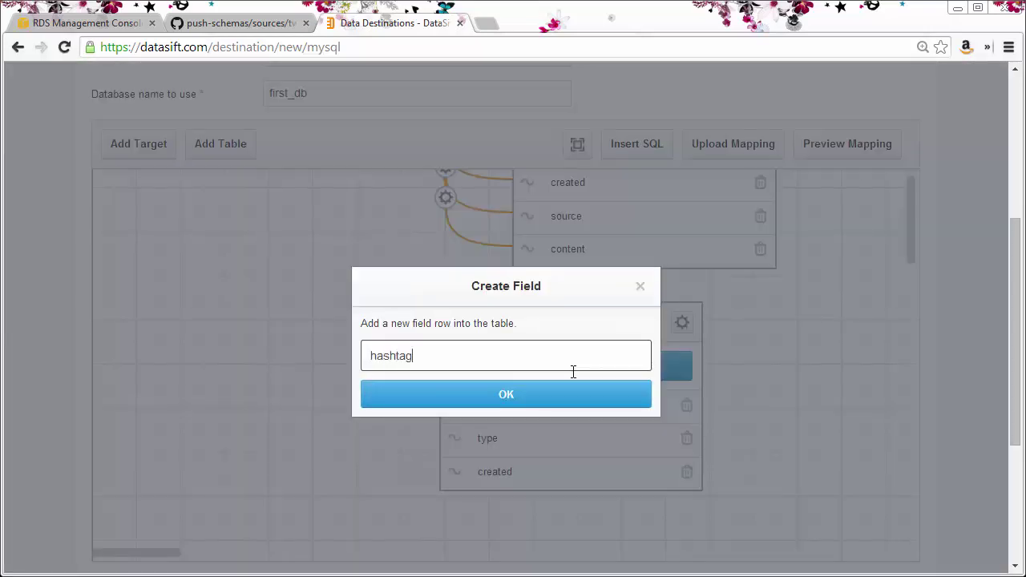
pyautogui.press('Return')
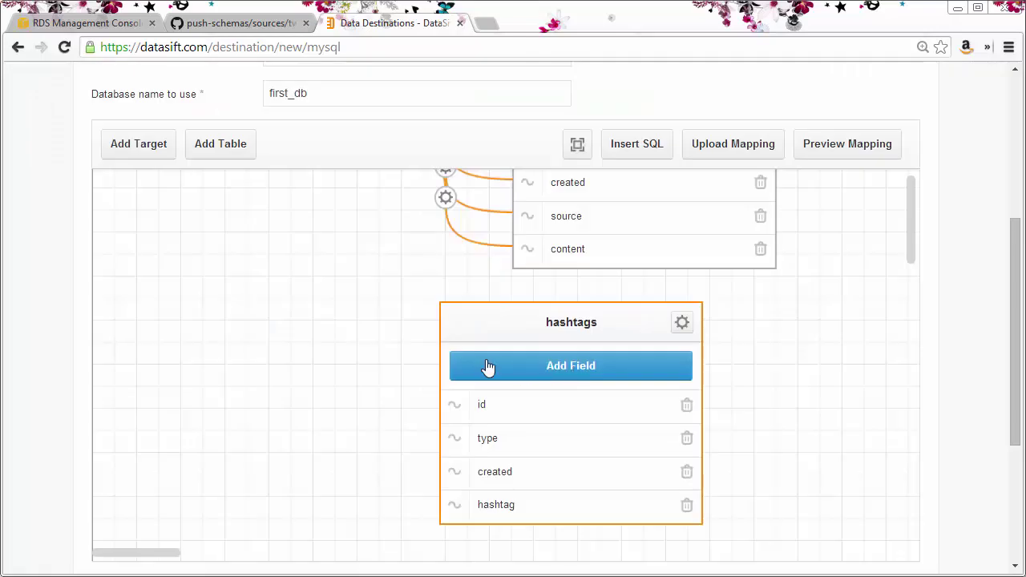
# Create a target with interaction.id, interaction.type and interaction.created_at beside the hashtags table
pyautogui.click(144, 146)
pyautogui.write('inter')
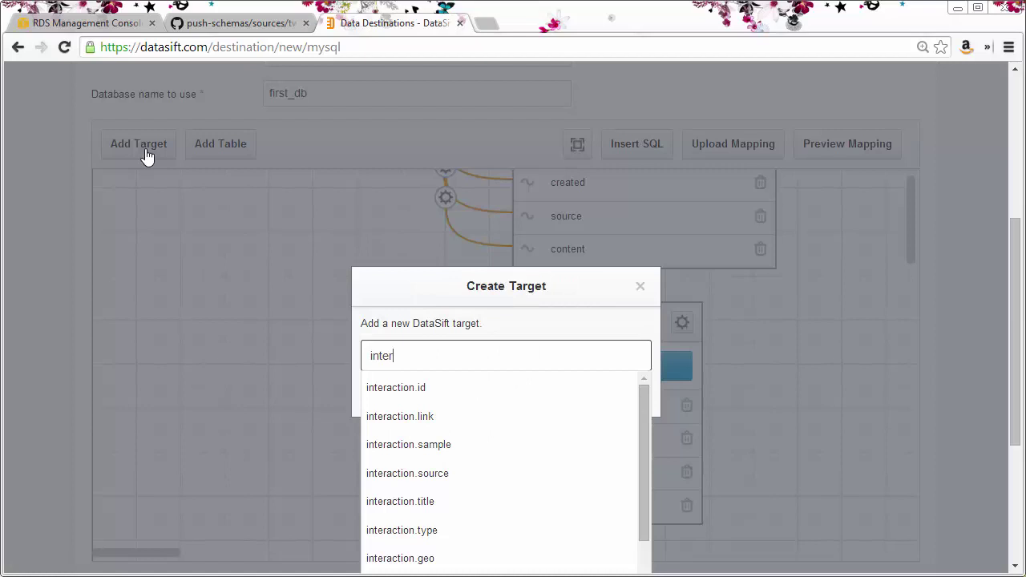
pyautogui.write('action.id')
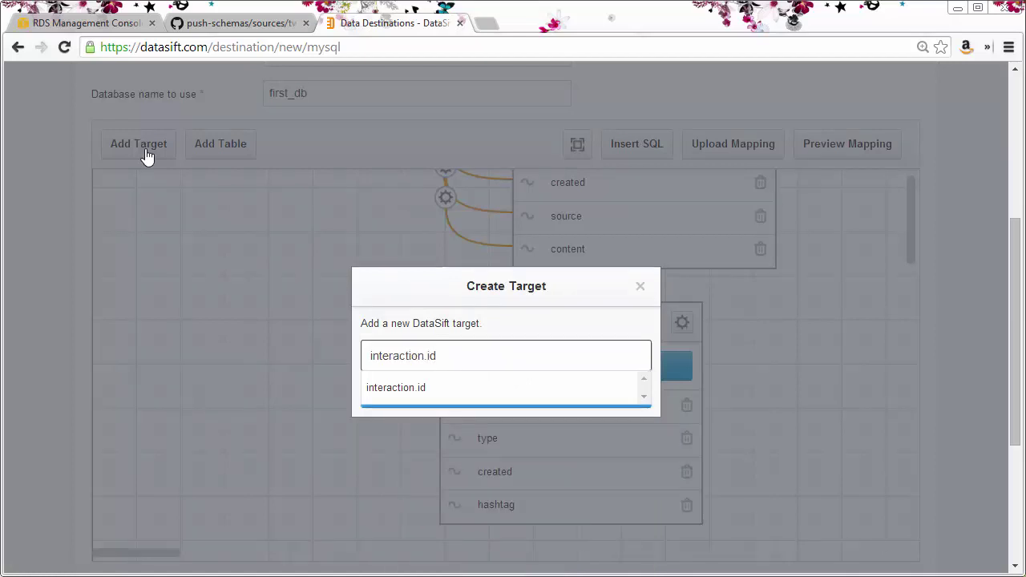
pyautogui.press('Return')
pyautogui.write('interaction.typ')
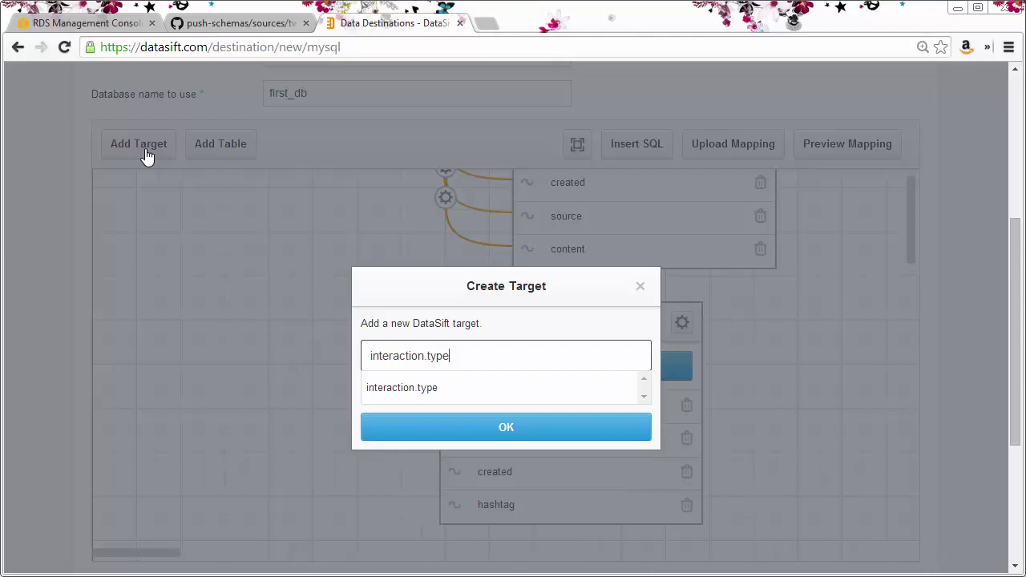
pyautogui.write('e')
pyautogui.press('Return')
pyautogui.write('int')
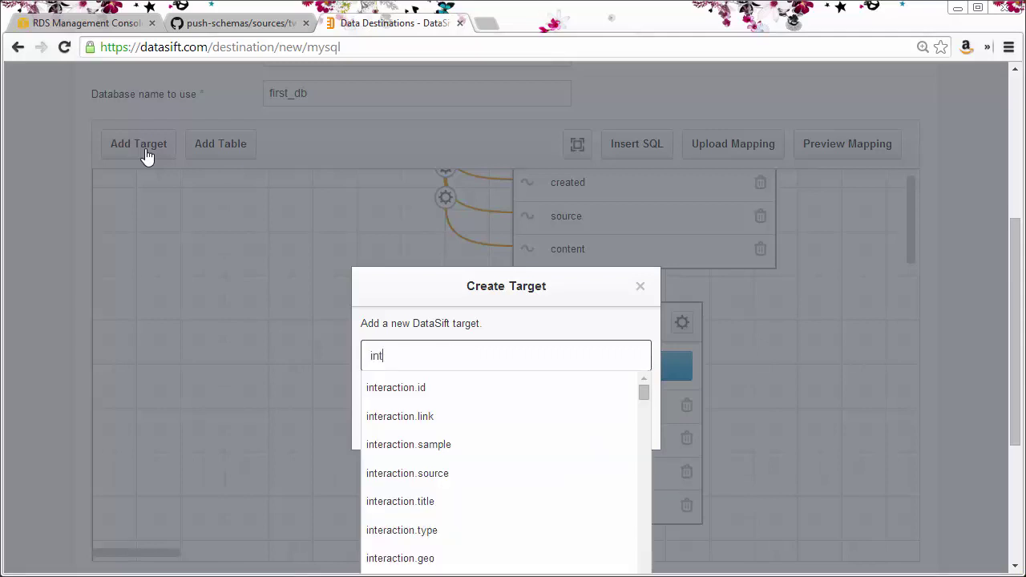
pyautogui.write('eraction.created_at')
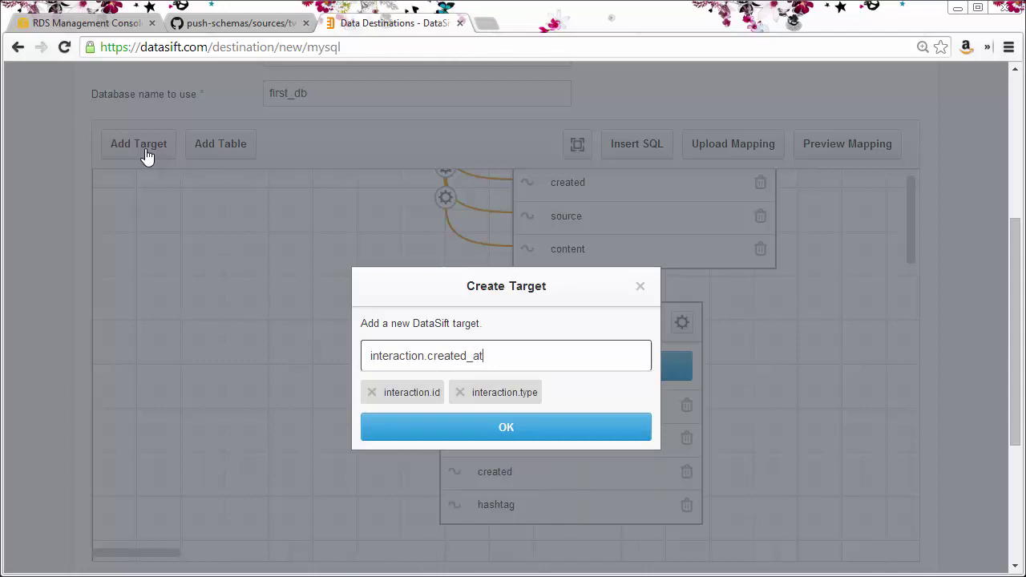
pyautogui.press('Return')
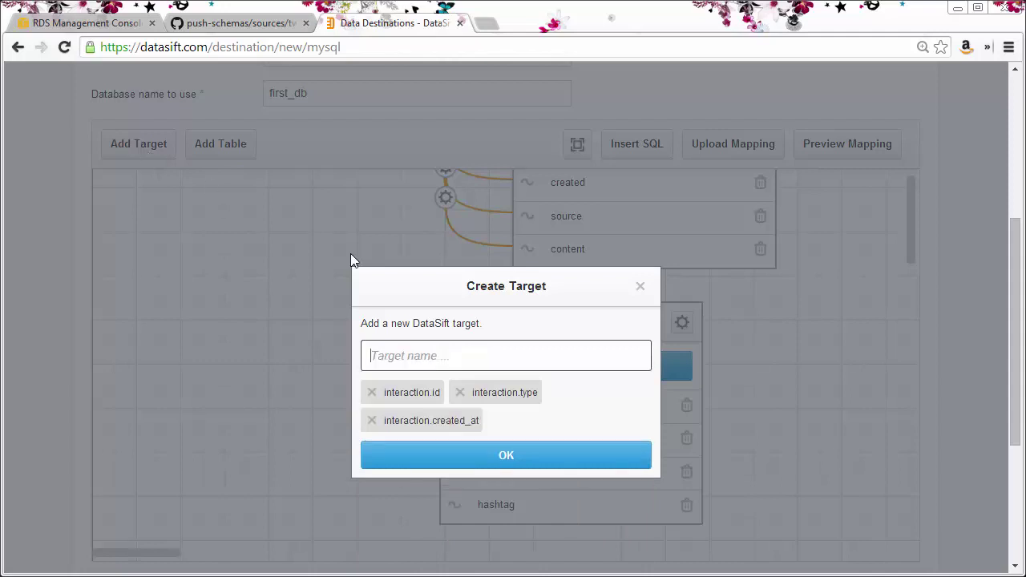
pyautogui.click(396, 461)
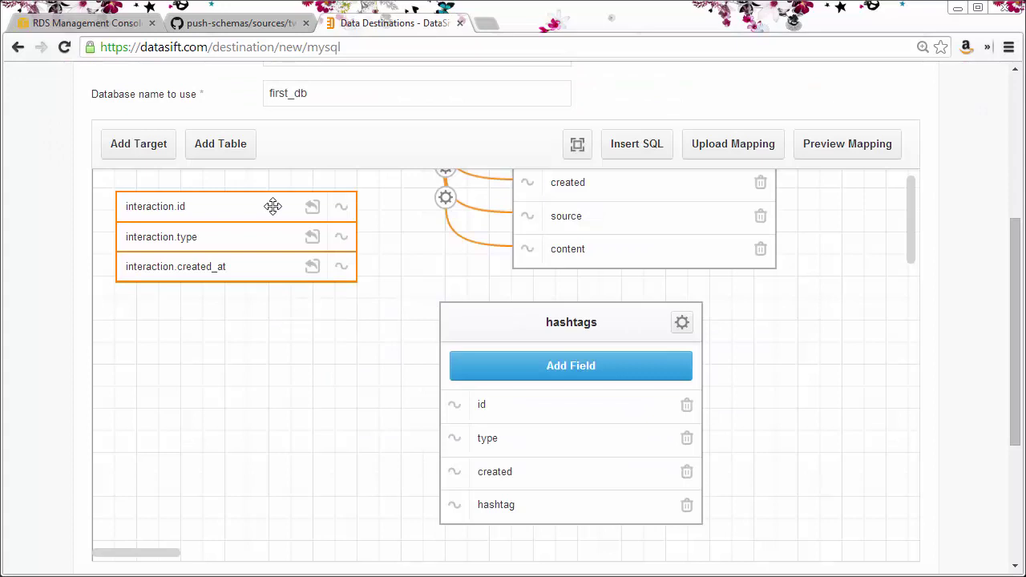
pyautogui.moveTo(271, 206); pyautogui.dragTo(287, 346)
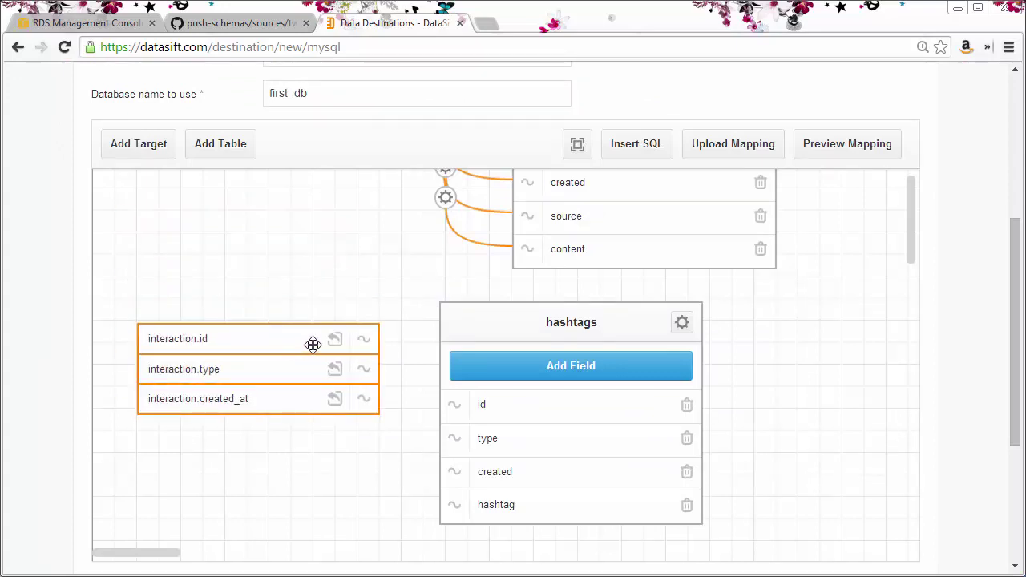
# Link the targets to hashtags id, type and created, with created using datetime type and transform
pyautogui.moveTo(365, 341); pyautogui.dragTo(457, 417)
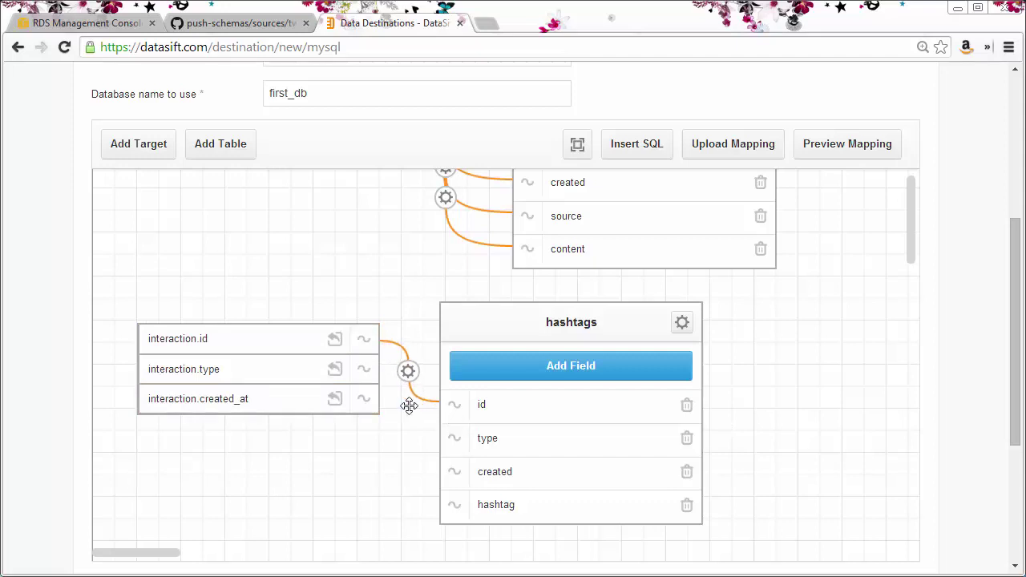
pyautogui.moveTo(363, 370); pyautogui.dragTo(453, 449)
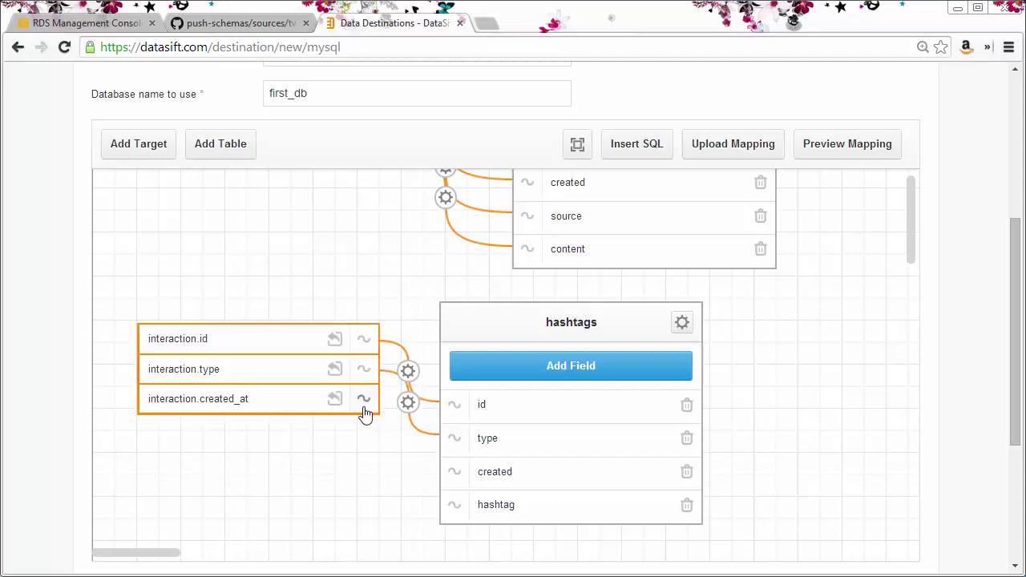
pyautogui.moveTo(363, 399); pyautogui.dragTo(451, 486)
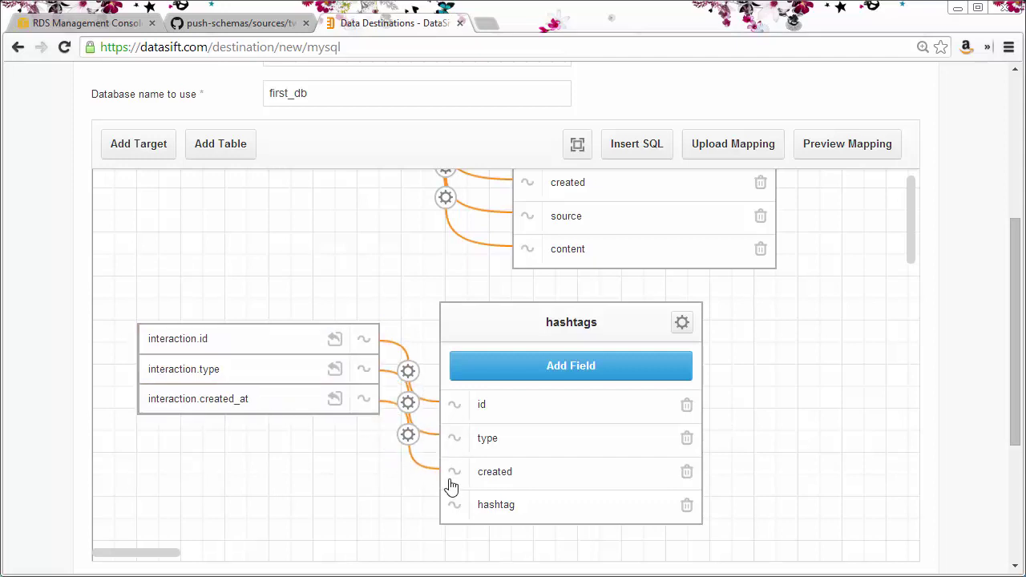
pyautogui.click(408, 436)
pyautogui.click(512, 336)
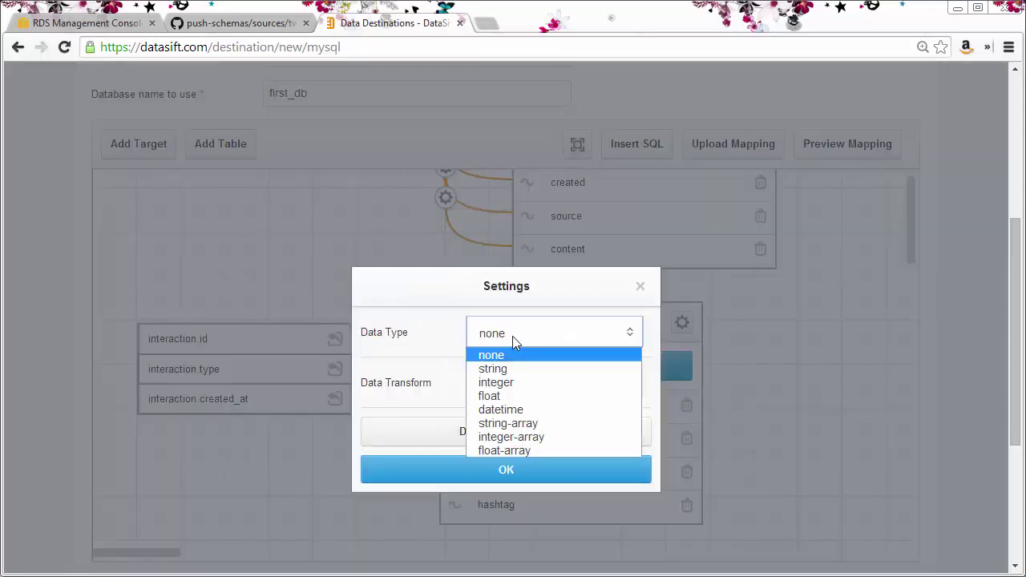
pyautogui.click(521, 410)
pyautogui.click(516, 386)
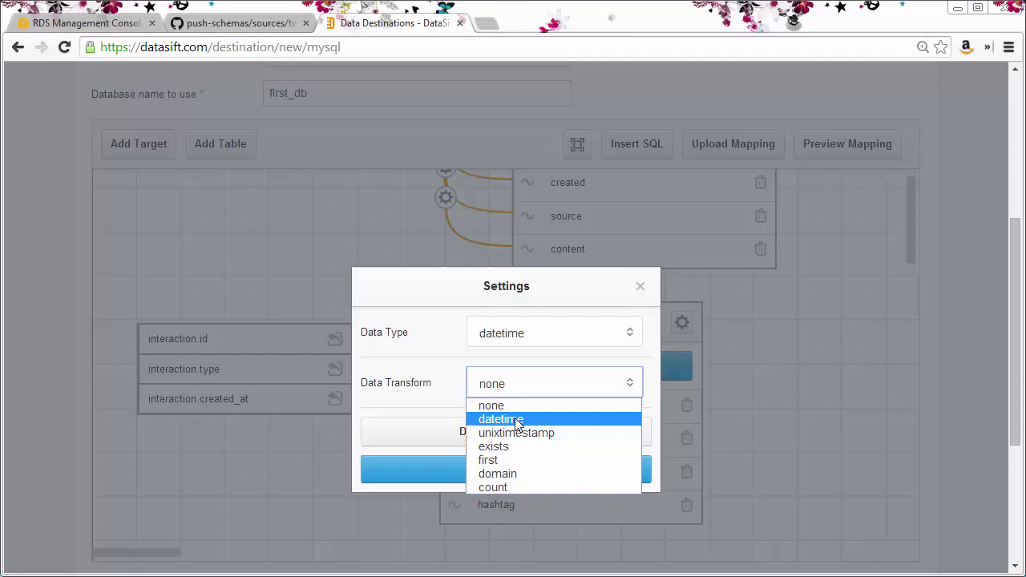
pyautogui.click(515, 418)
pyautogui.click(504, 473)
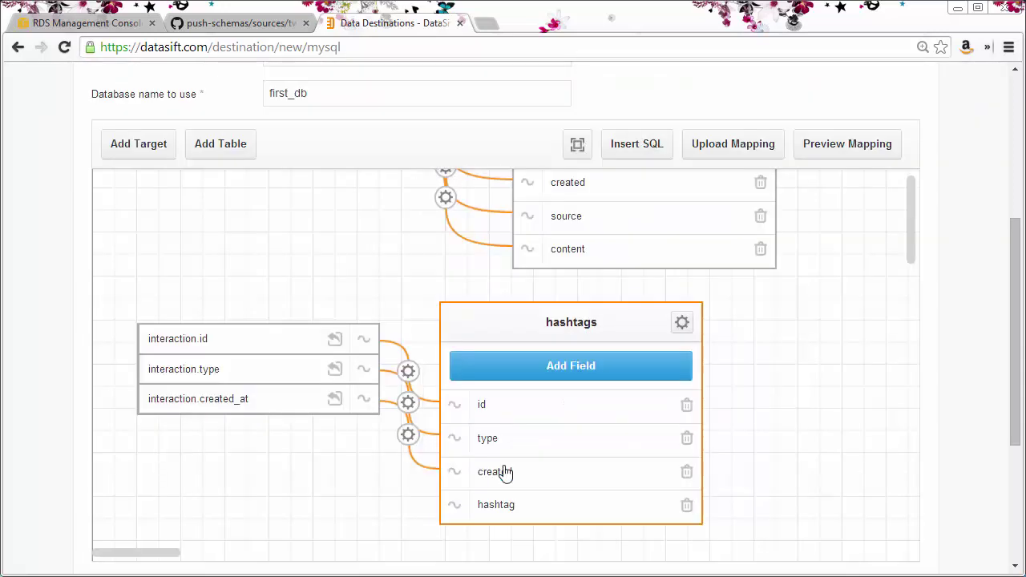
# Apply a list_iterator over interaction.hashtags to the hashtags table
pyautogui.click(682, 324)
pyautogui.click(632, 334)
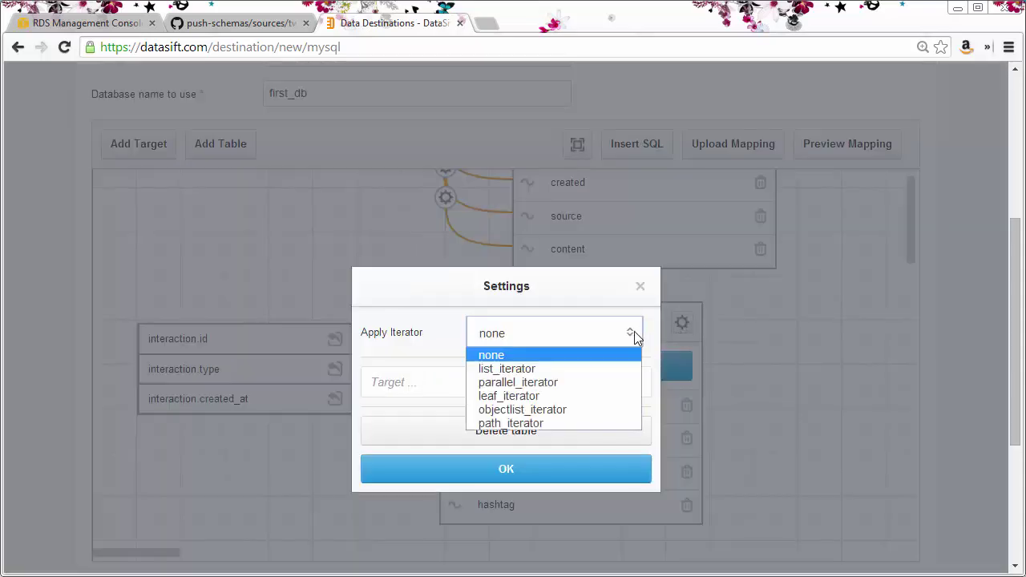
pyautogui.click(590, 370)
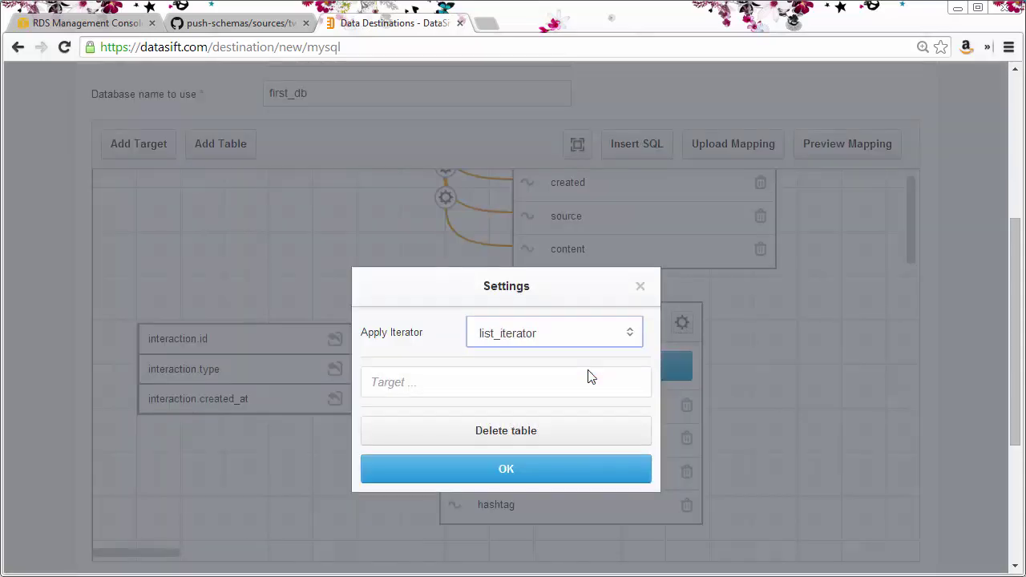
pyautogui.click(518, 388)
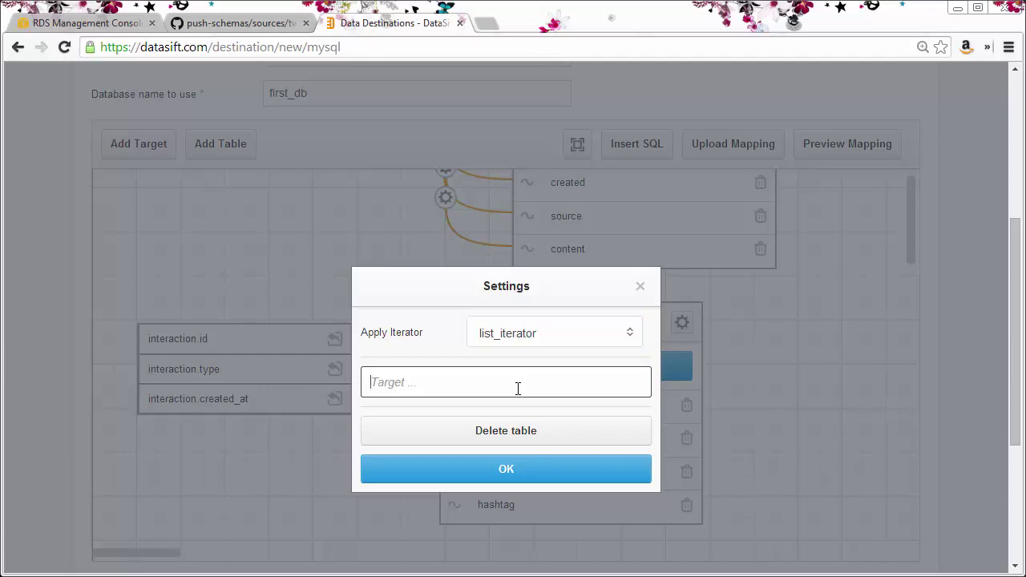
pyautogui.write('interaction')
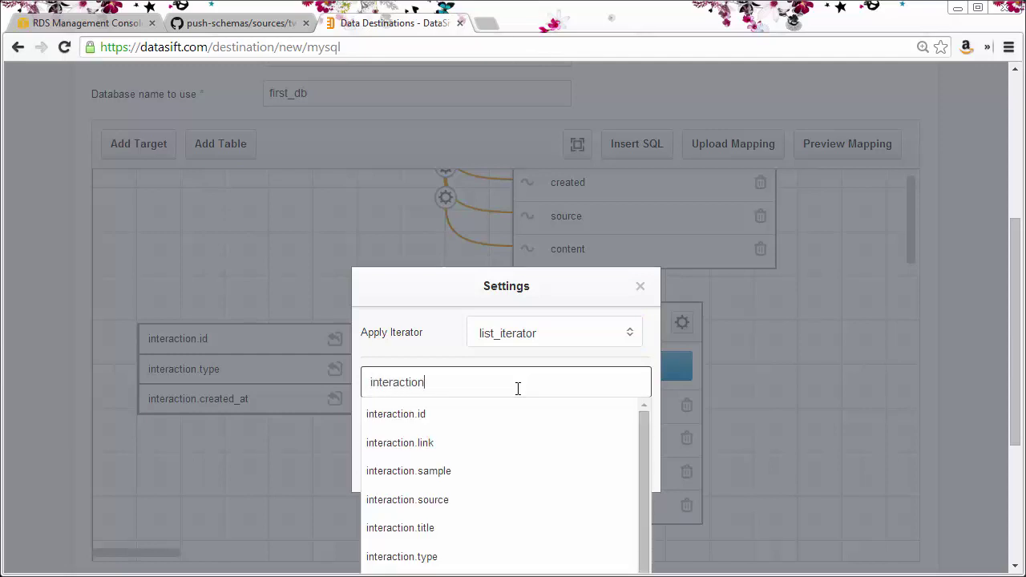
pyautogui.write('.hashtags')
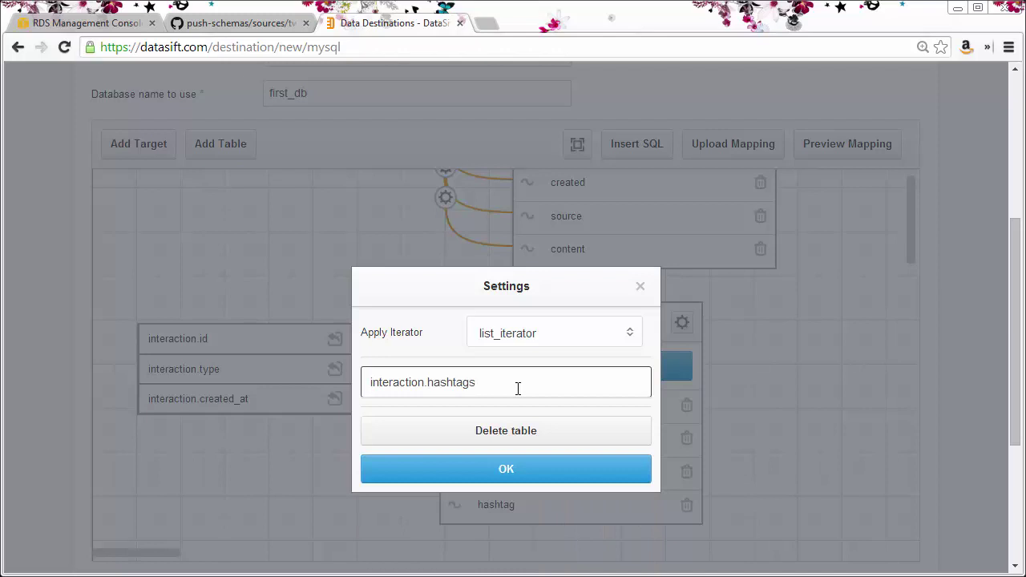
pyautogui.press('Return')
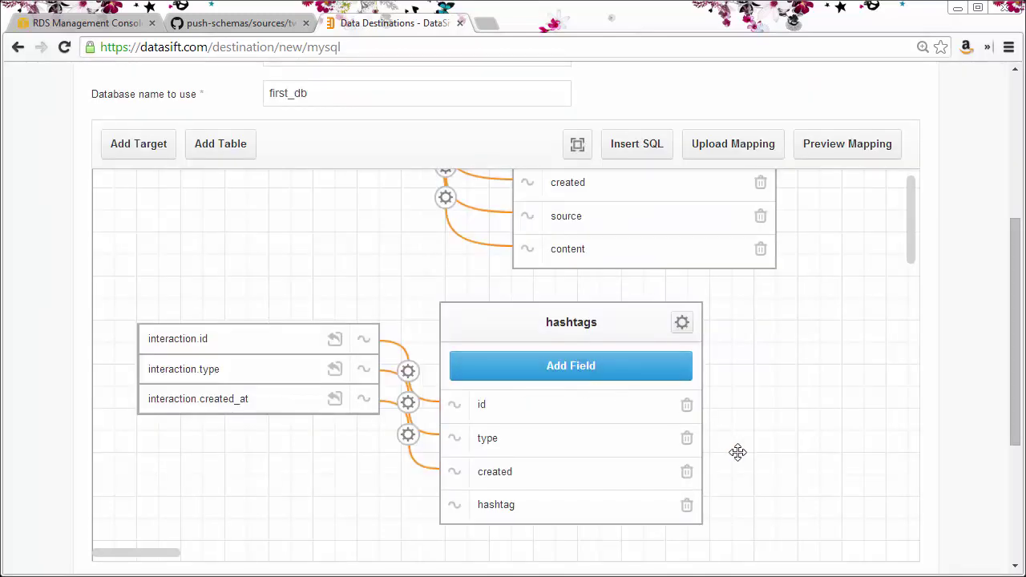
# Place the :hashtags._value box beside the interaction fields and link it to the hashtag column
pyautogui.moveTo(746, 439); pyautogui.dragTo(743, 361)
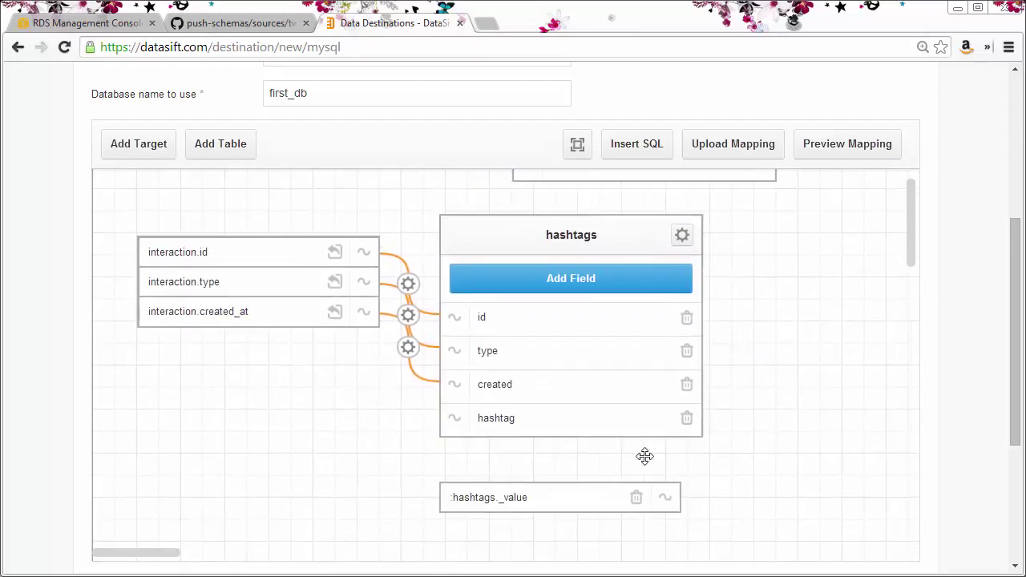
pyautogui.moveTo(590, 494); pyautogui.dragTo(289, 357)
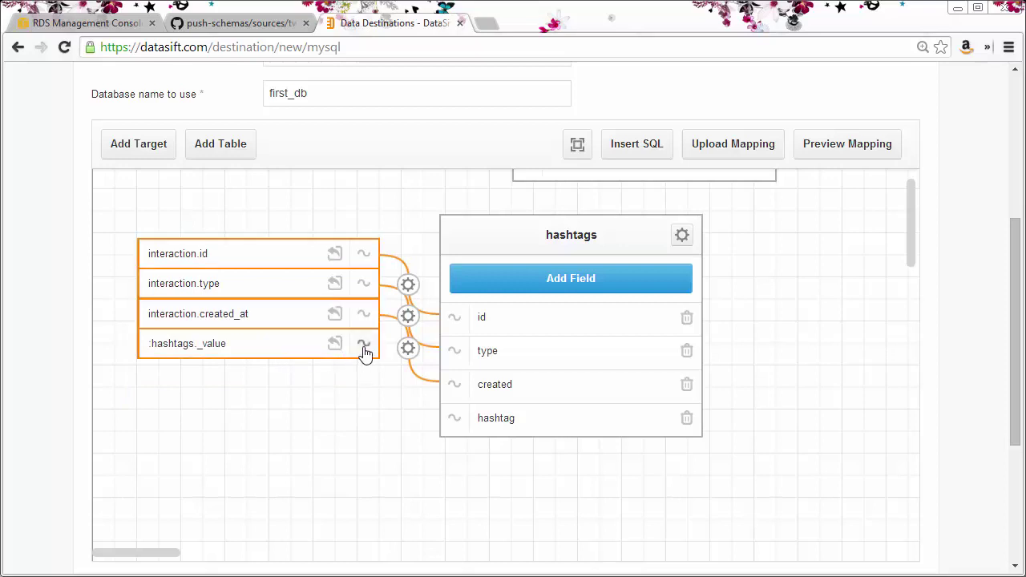
pyautogui.moveTo(364, 350); pyautogui.dragTo(451, 431)
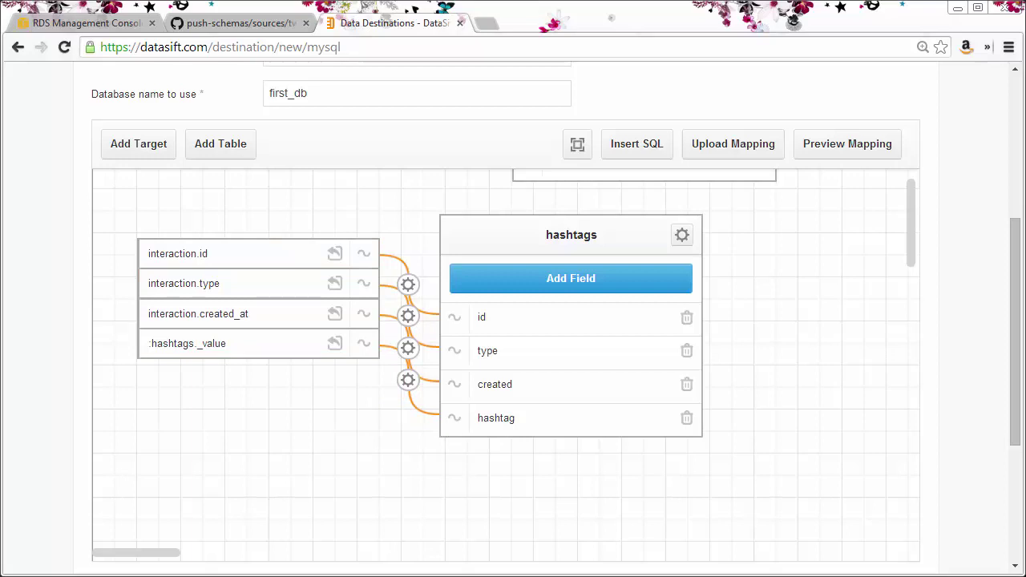
# Preview the generated SQL mapping, then scroll down to the connection settings
pyautogui.click(842, 152)
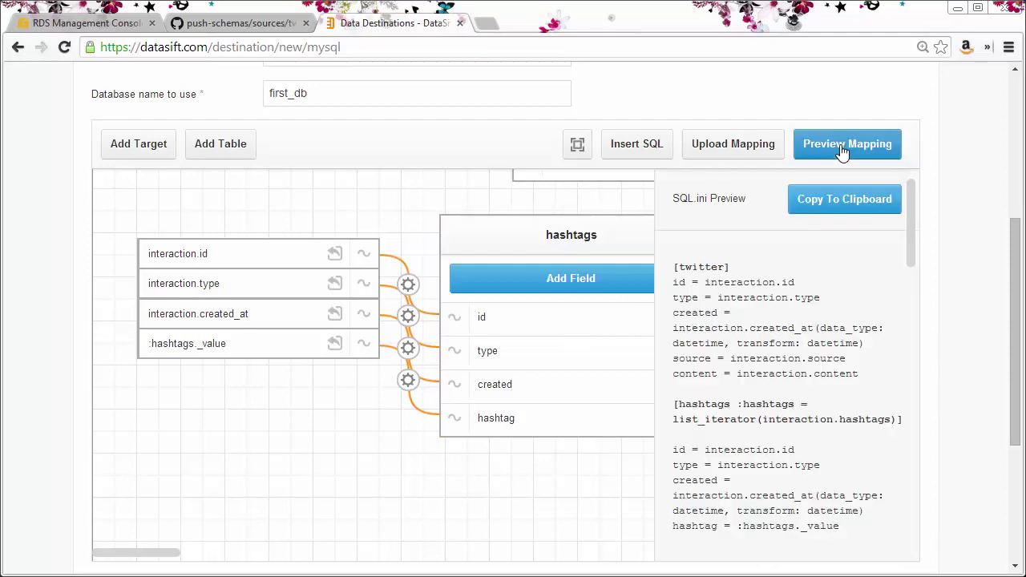
pyautogui.click(843, 152)
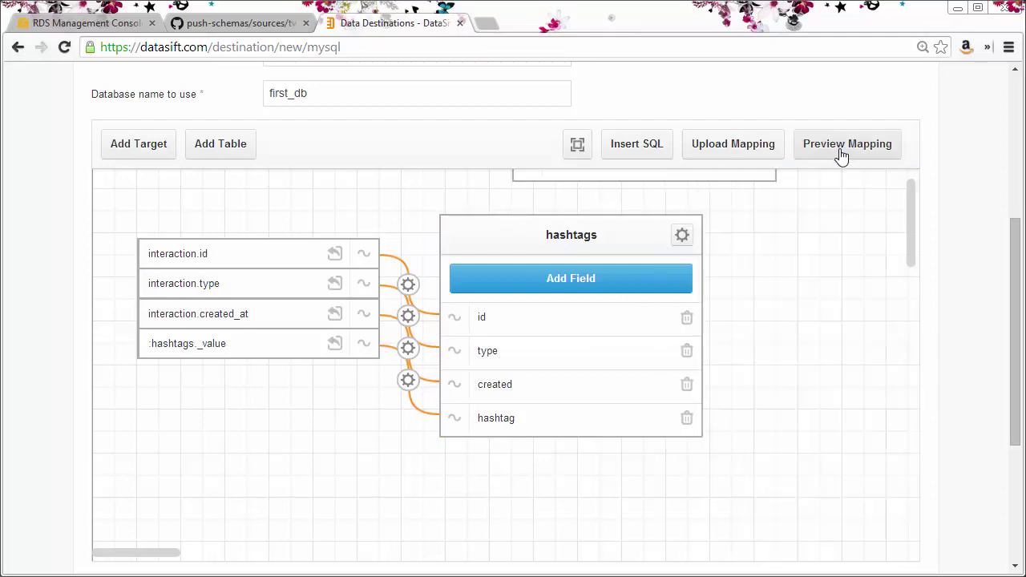
pyautogui.scroll(-1, 959, 285)
pyautogui.scroll(-2, 960, 284)
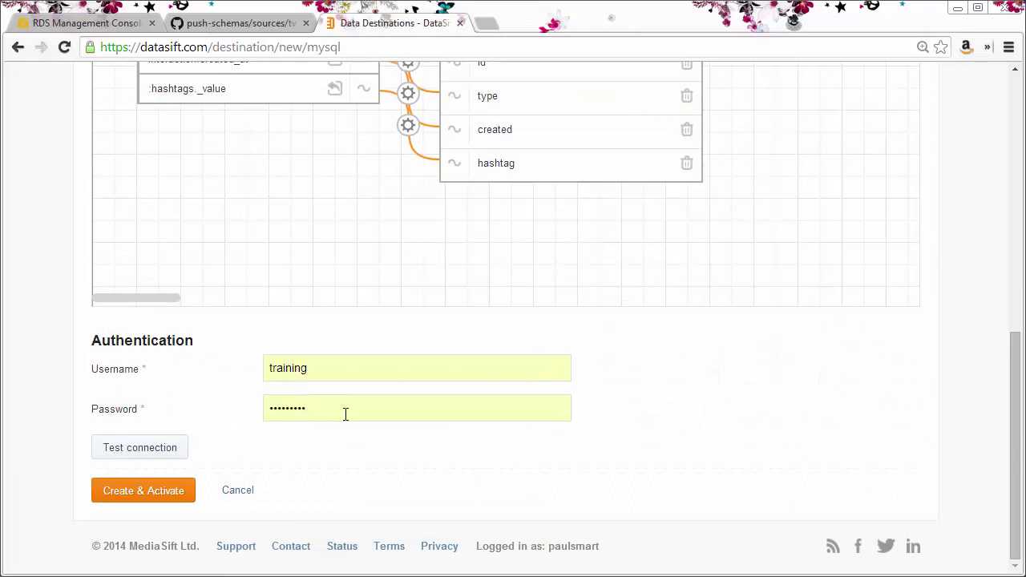
# Re-enter the database password, test the connection, and Create & Activate the destination
pyautogui.moveTo(329, 412); pyautogui.dragTo(215, 413)
pyautogui.hotkey('ctrl', 'v')
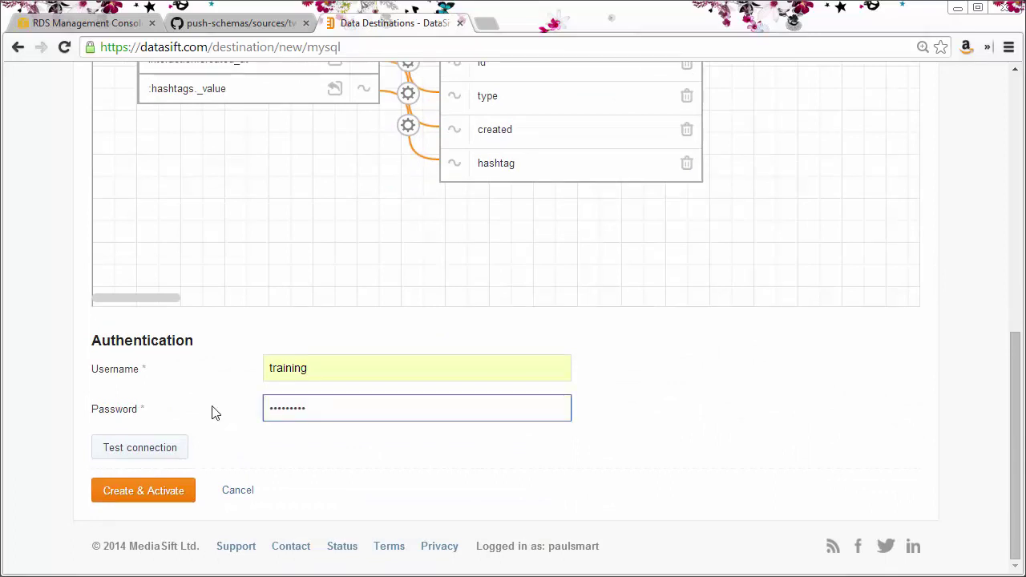
pyautogui.click(158, 462)
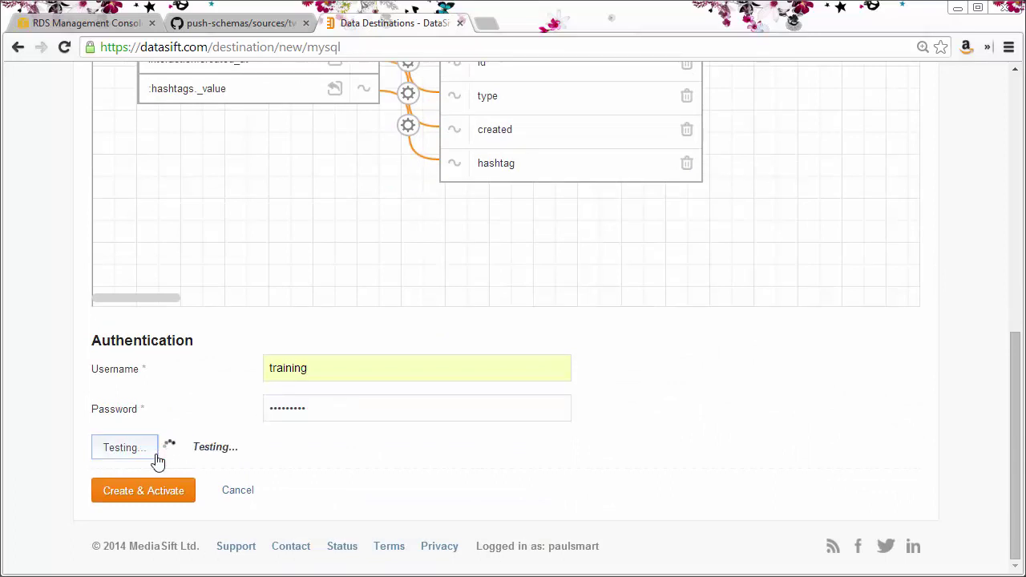
pyautogui.click(161, 501)
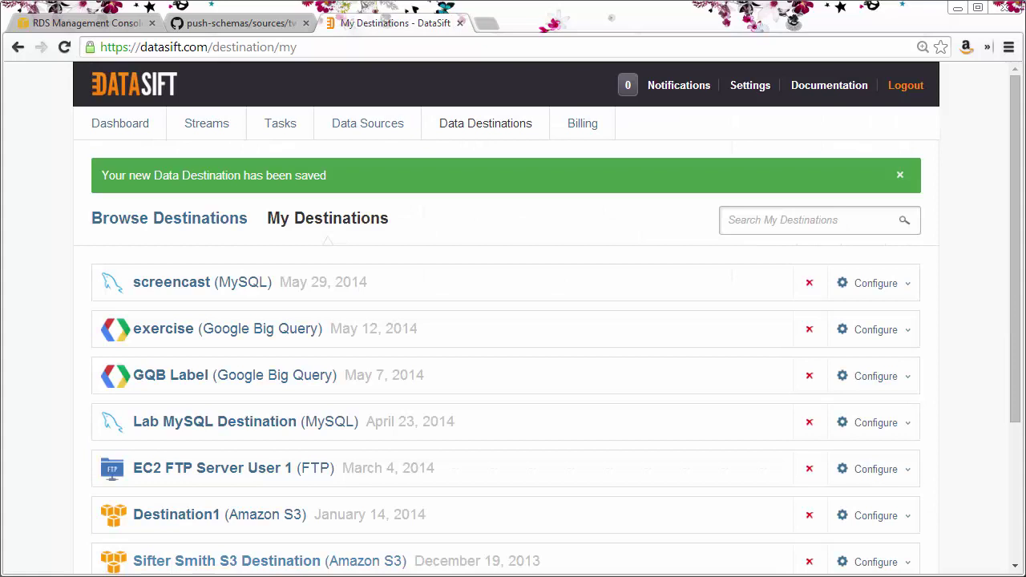
# Set up a new starbucks stream recording that starts now and keeps running
pyautogui.click(278, 128)
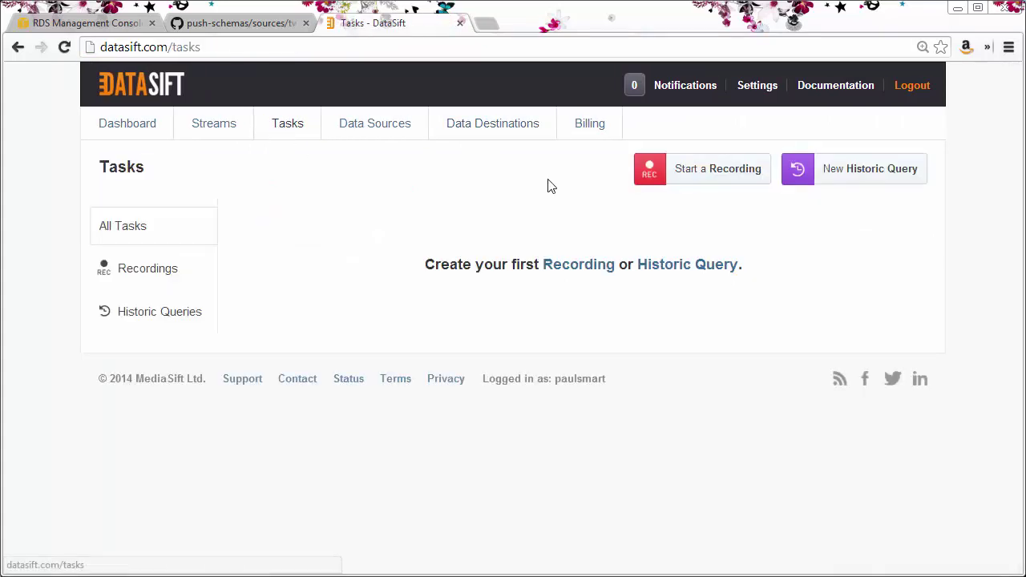
pyautogui.click(724, 175)
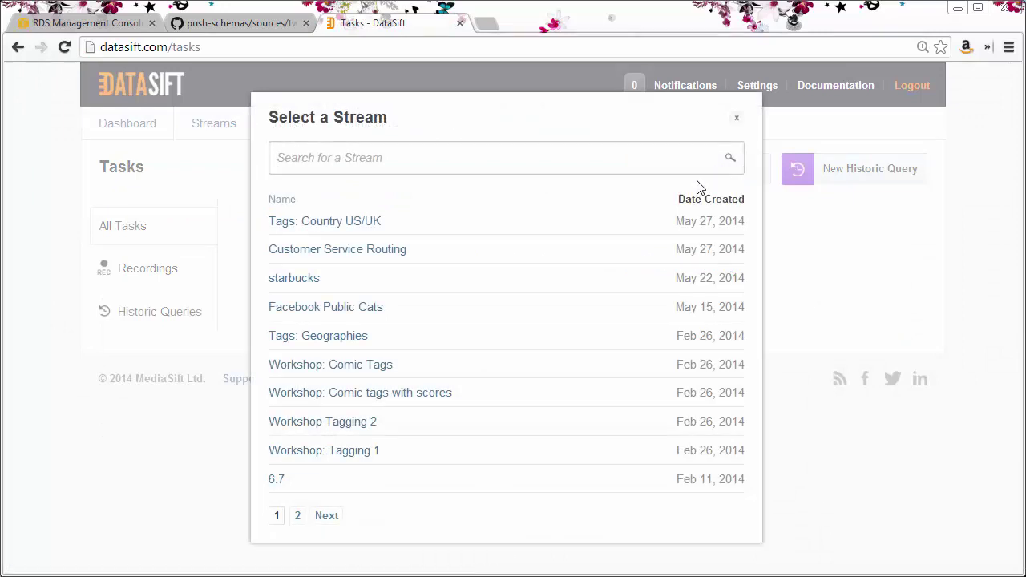
pyautogui.click(288, 282)
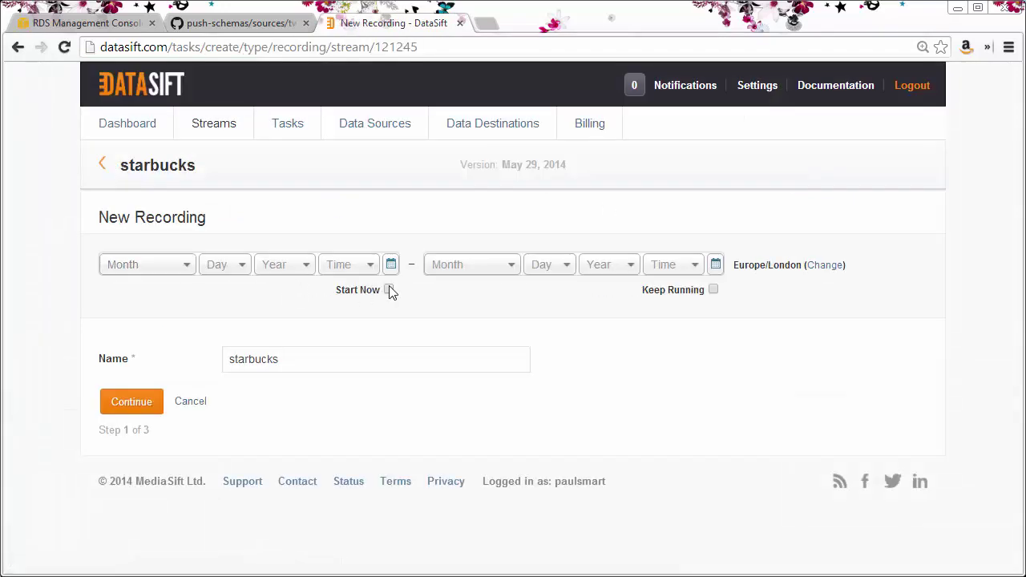
pyautogui.click(389, 290)
pyautogui.click(124, 406)
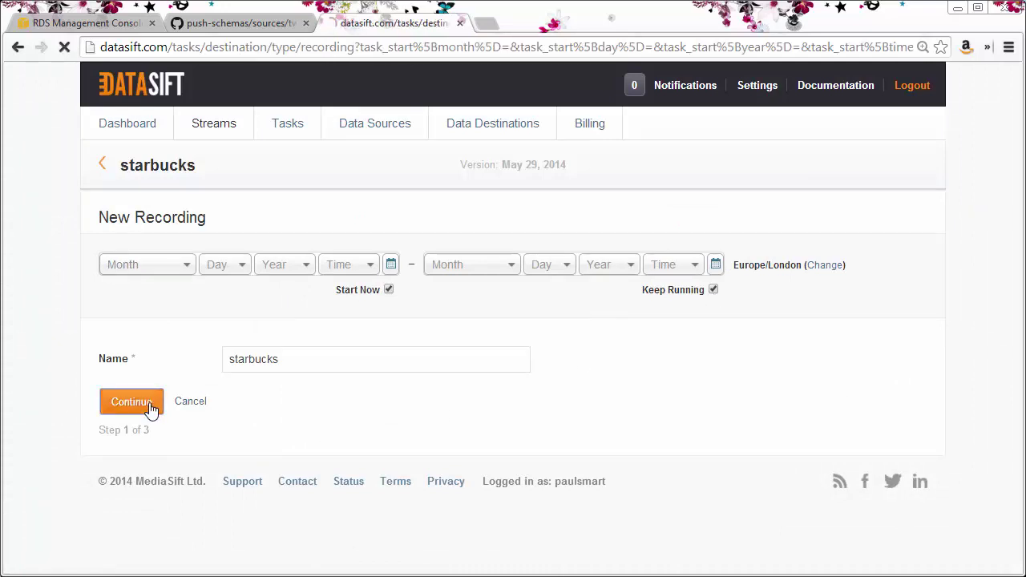
# Deliver the recording to the screencast MySQL destination and start the task
pyautogui.click(116, 255)
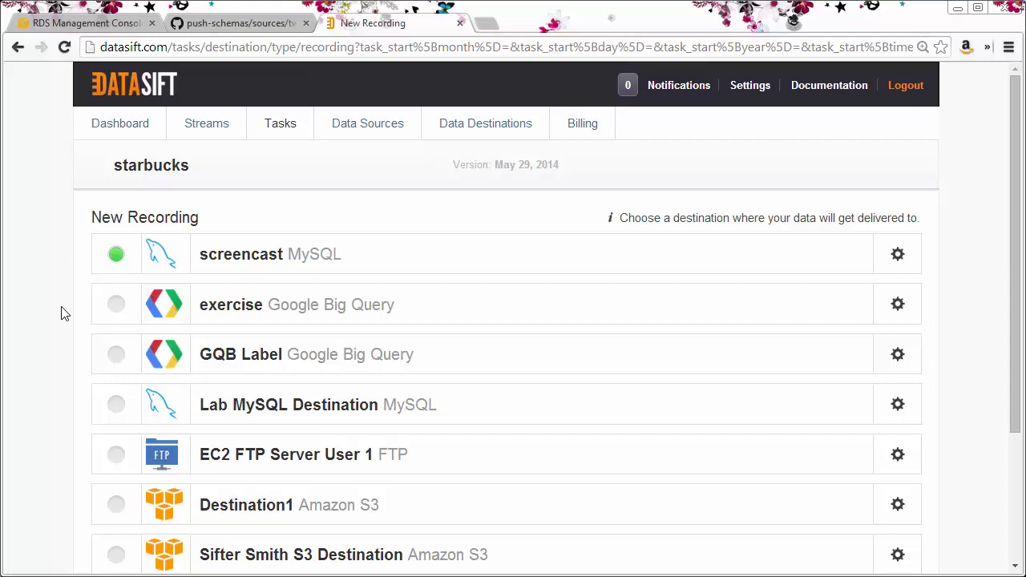
pyautogui.scroll(-3, 64, 312)
pyautogui.click(128, 471)
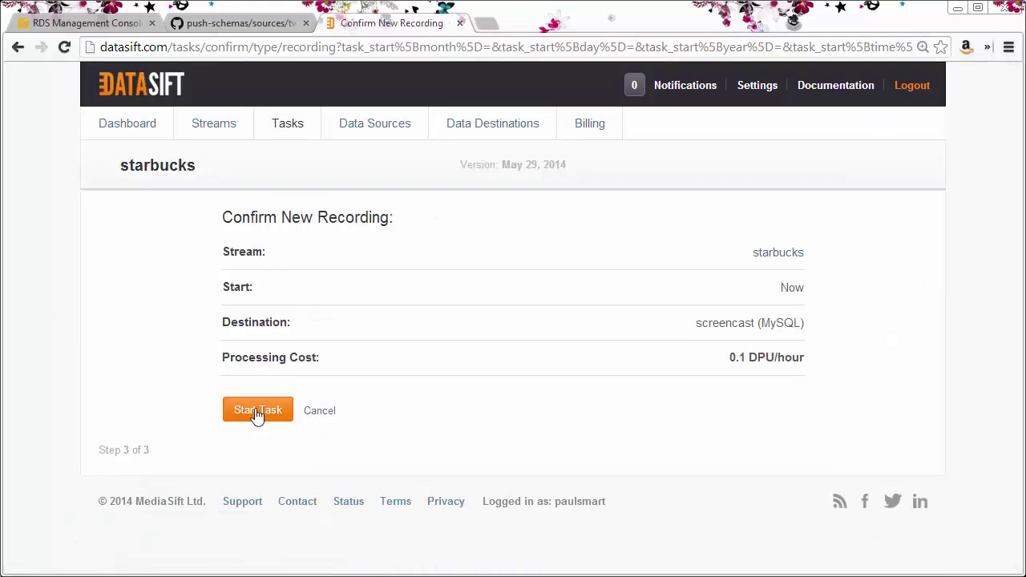
pyautogui.click(258, 411)
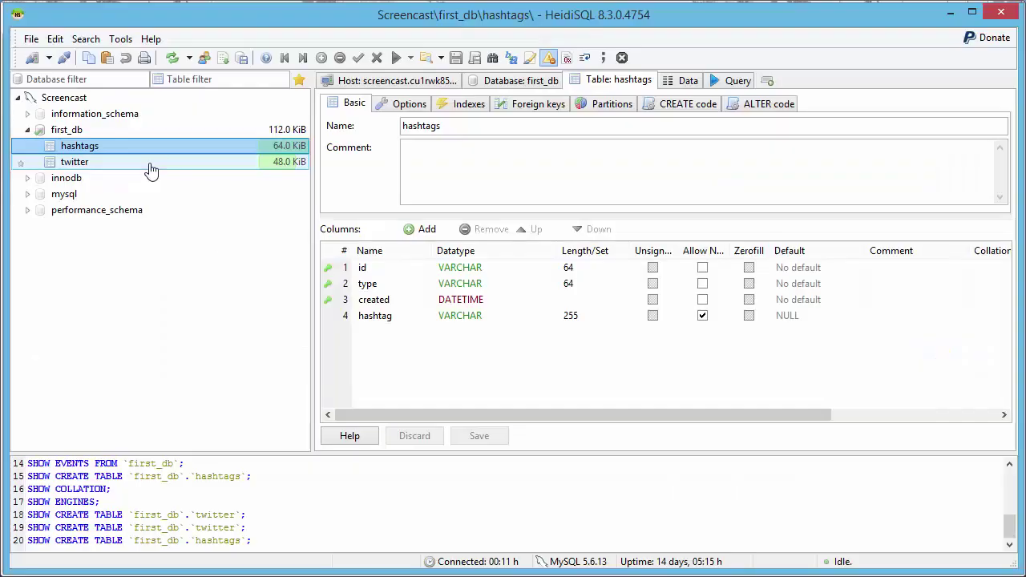
# View the twitter table's data in HeidiSQL, then pause the starbucks recording in DataSift
pyautogui.click(149, 163)
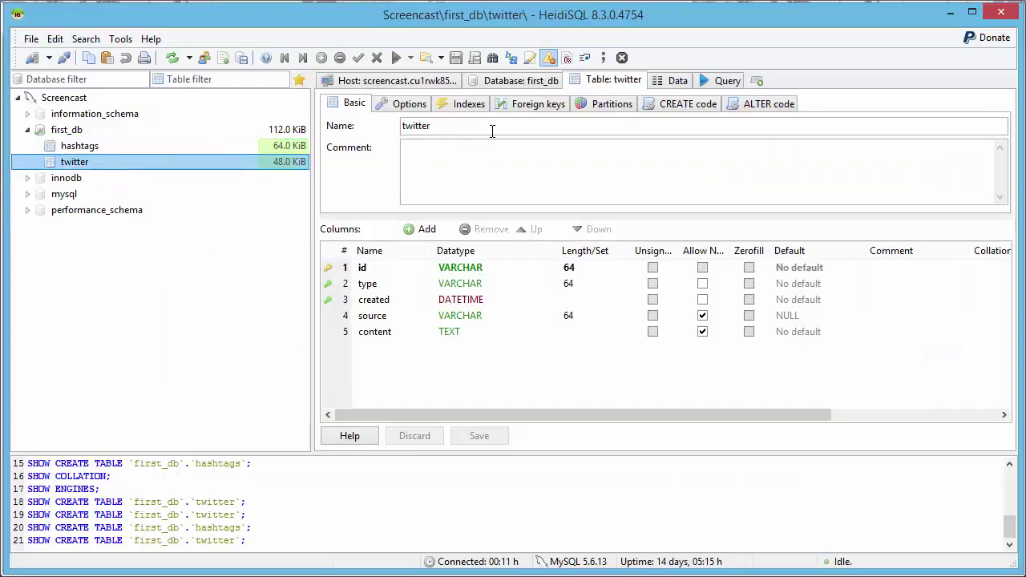
pyautogui.click(673, 81)
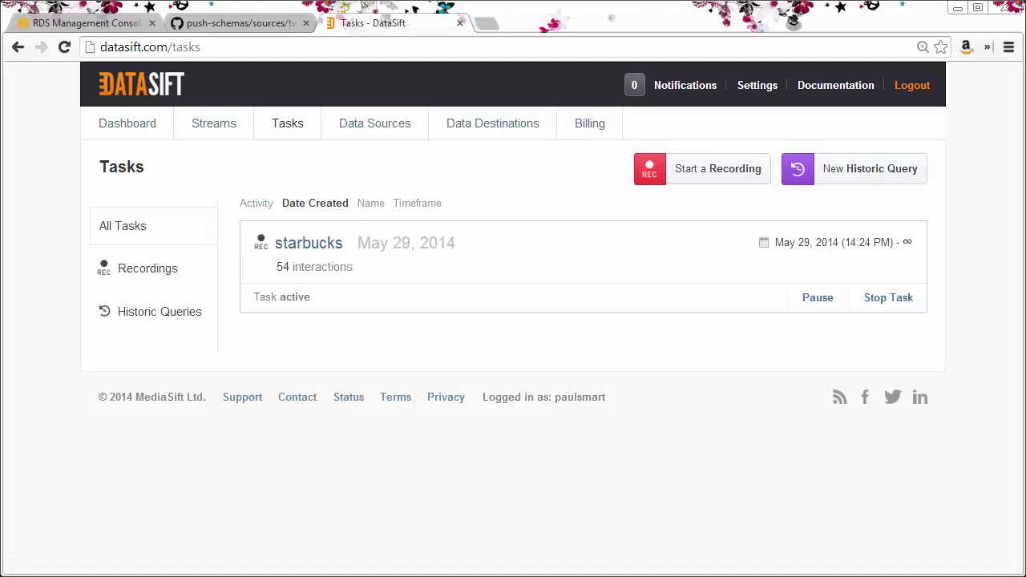
pyautogui.click(818, 299)
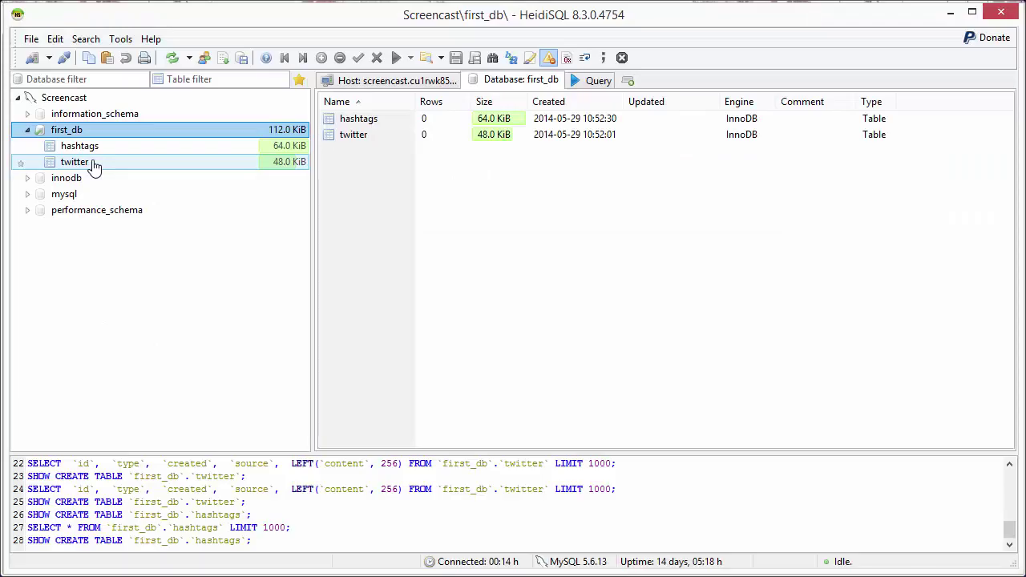
# Check the stored rows in HeidiSQL: 140 in the twitter table, 77 in hashtags
pyautogui.click(76, 162)
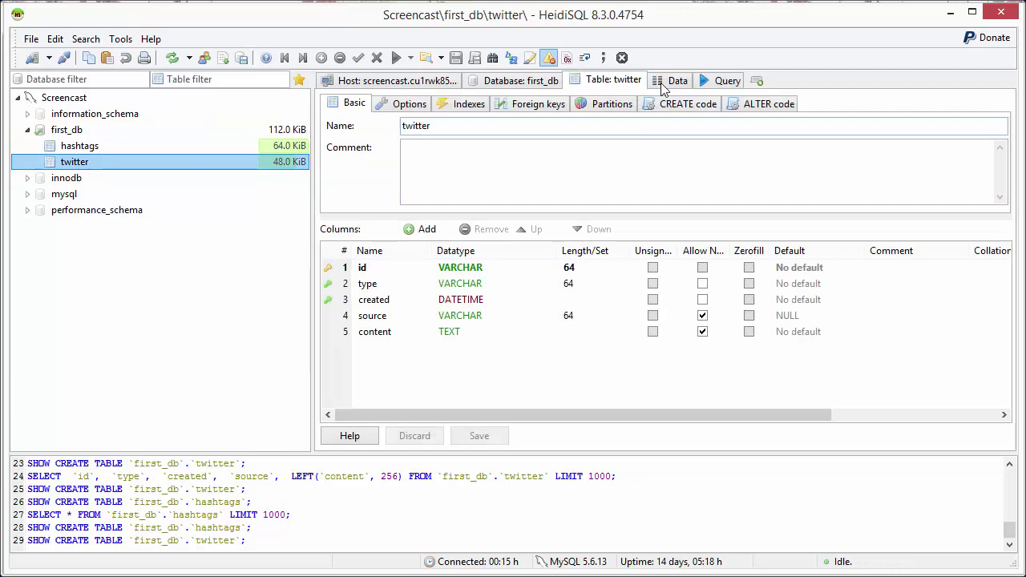
pyautogui.click(666, 81)
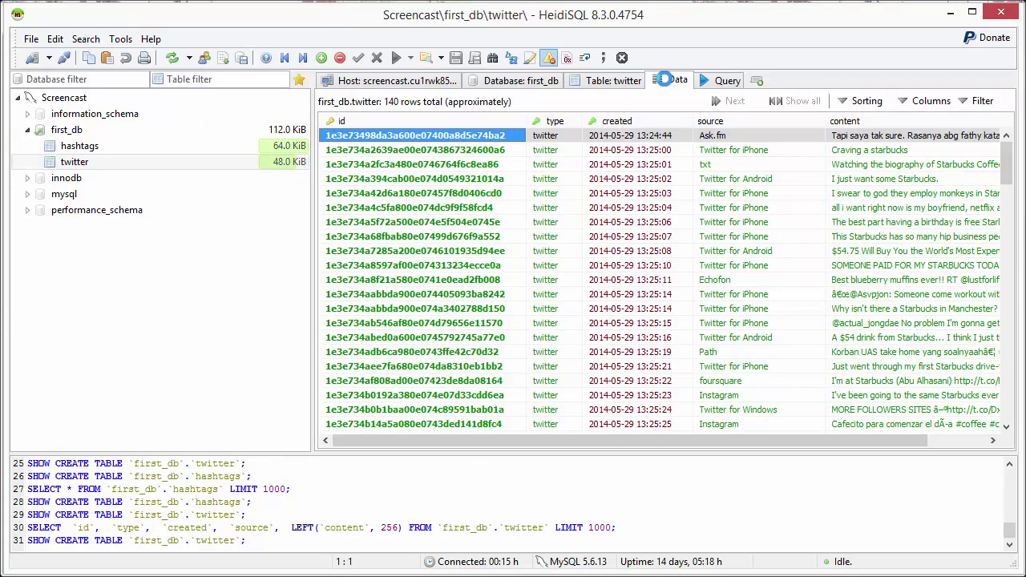
pyautogui.click(103, 152)
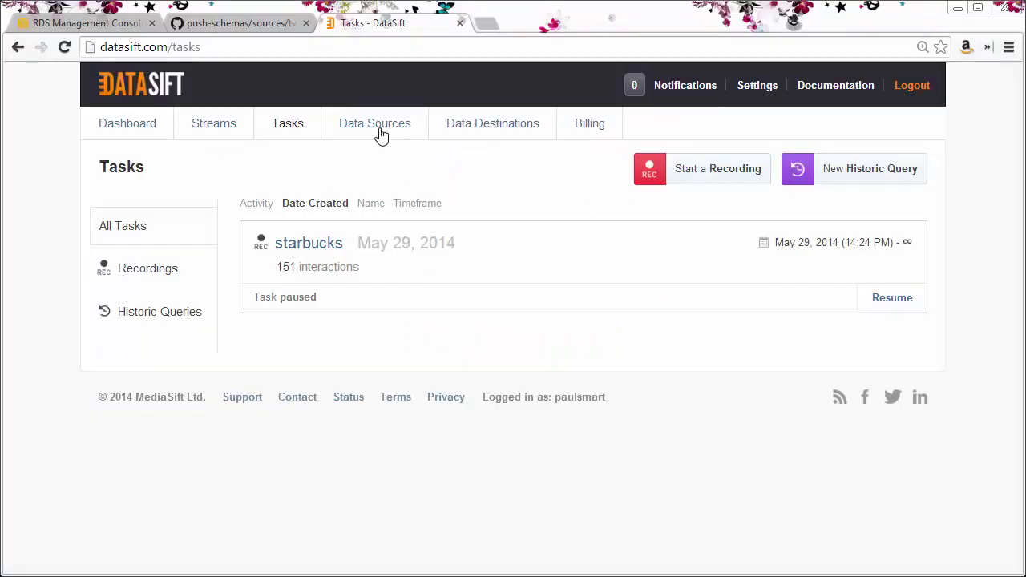
# Go to DataSift's Data Destinations catalogue
pyautogui.click(462, 129)
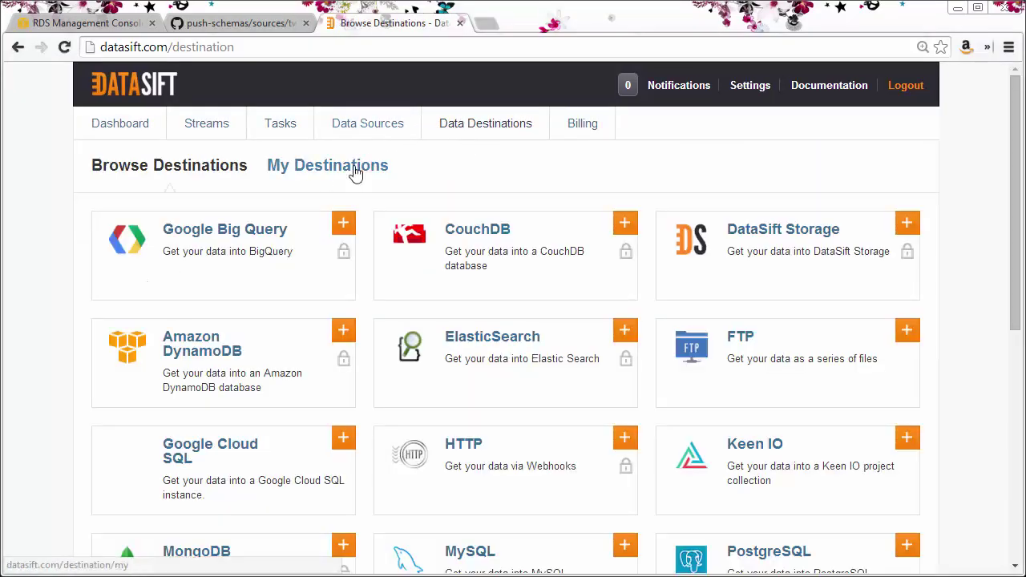